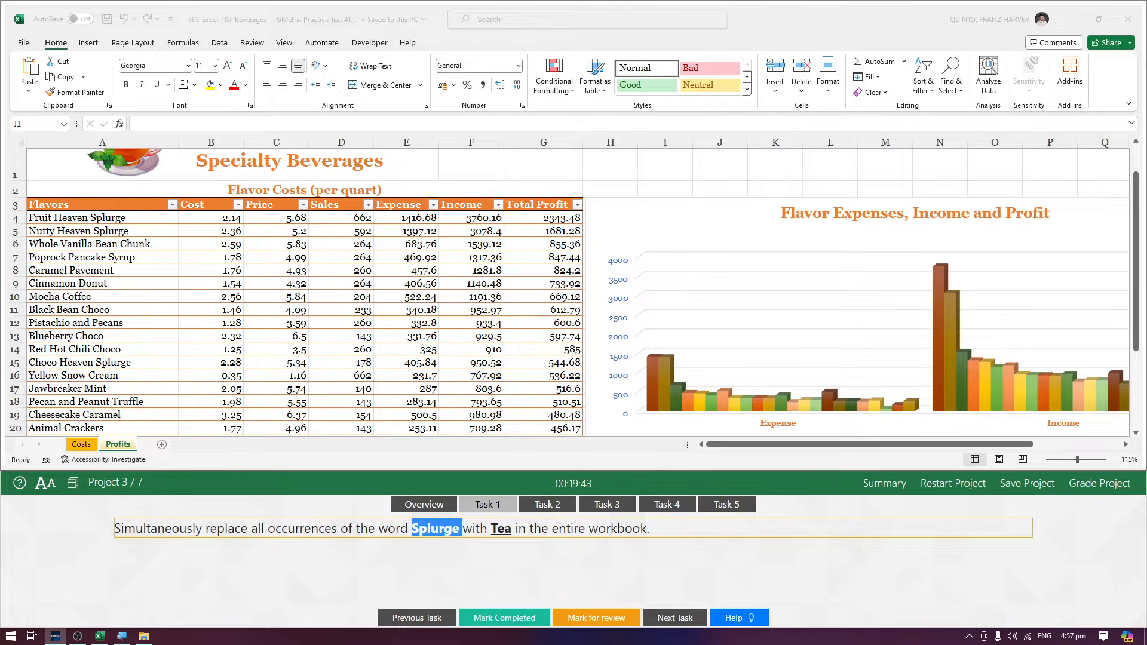
Examine the Flavors column of the Profits worksheet for entries containing the word Splurge
{"action": "left_click_drag", "start_coordinate": [488, 529], "coordinate": [647, 532]}
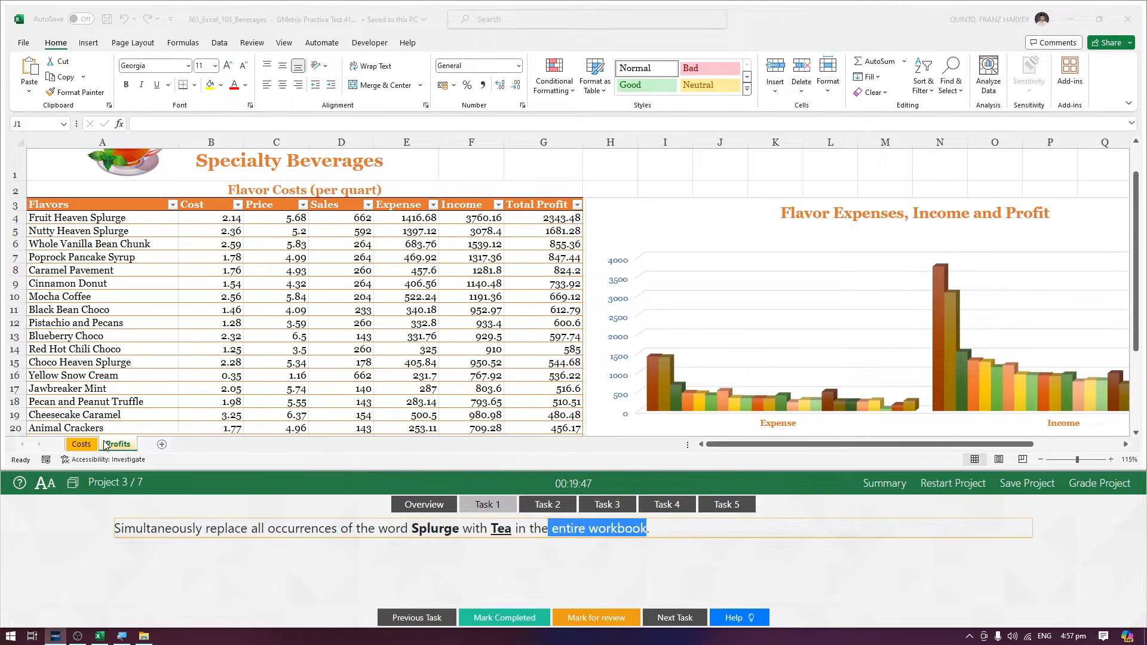
{"action": "left_click", "coordinate": [97, 358]}
{"action": "scroll", "coordinate": [121, 366], "scroll_direction": "up", "scroll_amount": 1, "text": "ctrl"}
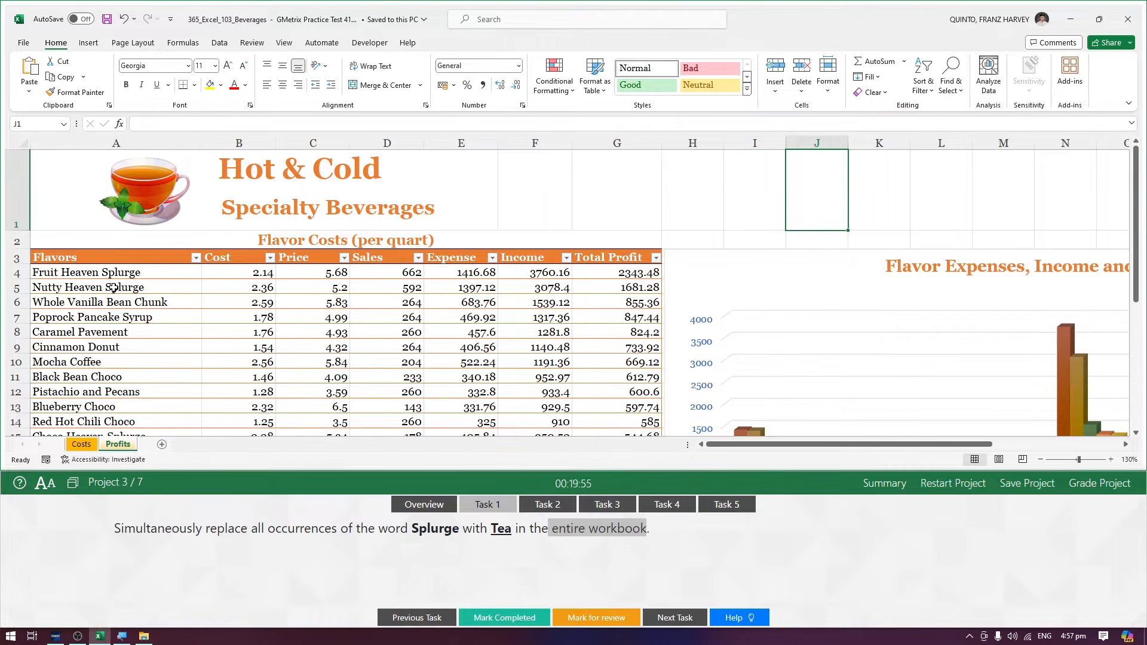
{"action": "left_click", "coordinate": [148, 317]}
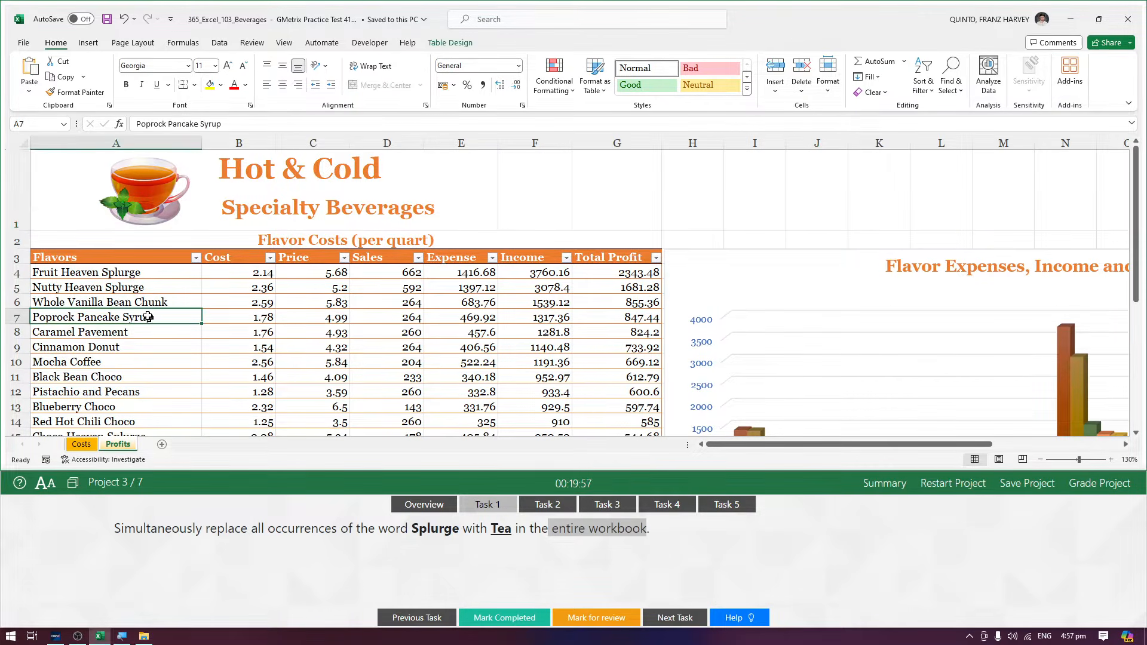
{"action": "left_click", "coordinate": [124, 274]}
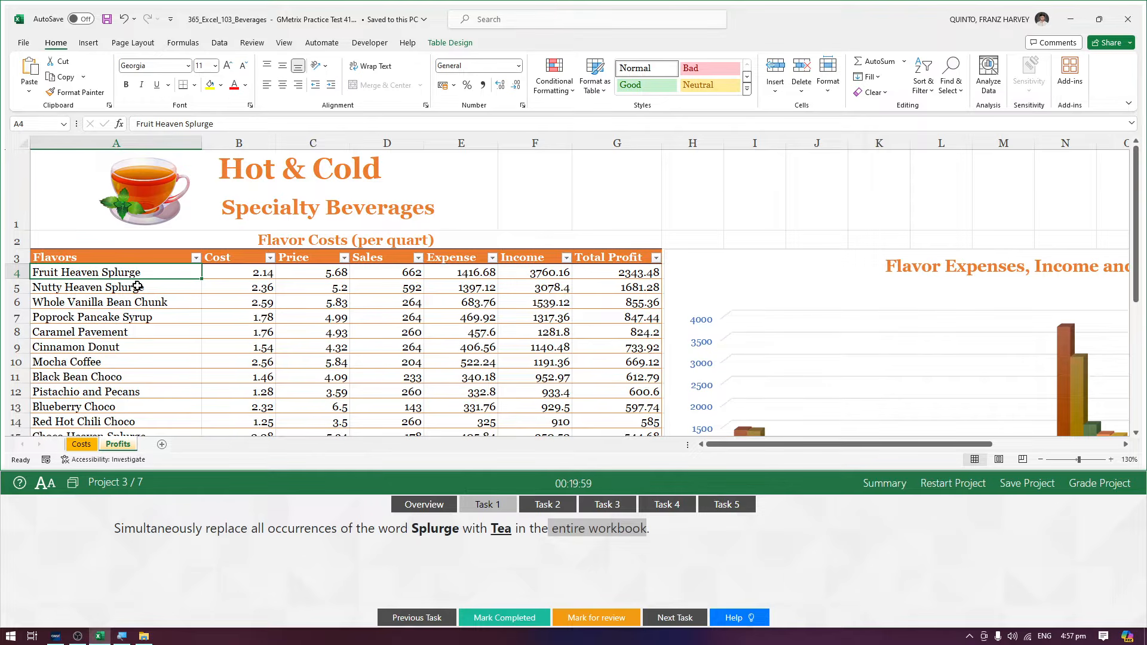
{"action": "left_click", "coordinate": [145, 287]}
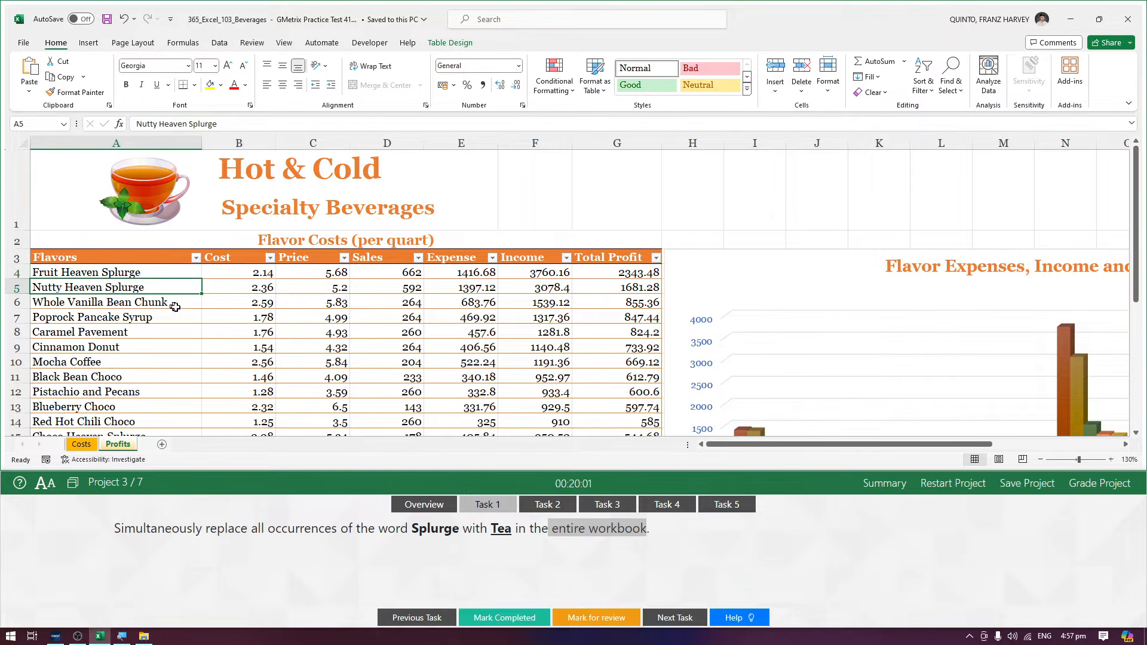
{"action": "scroll", "coordinate": [157, 349], "scroll_direction": "down", "scroll_amount": 2}
{"action": "left_click", "coordinate": [129, 347]}
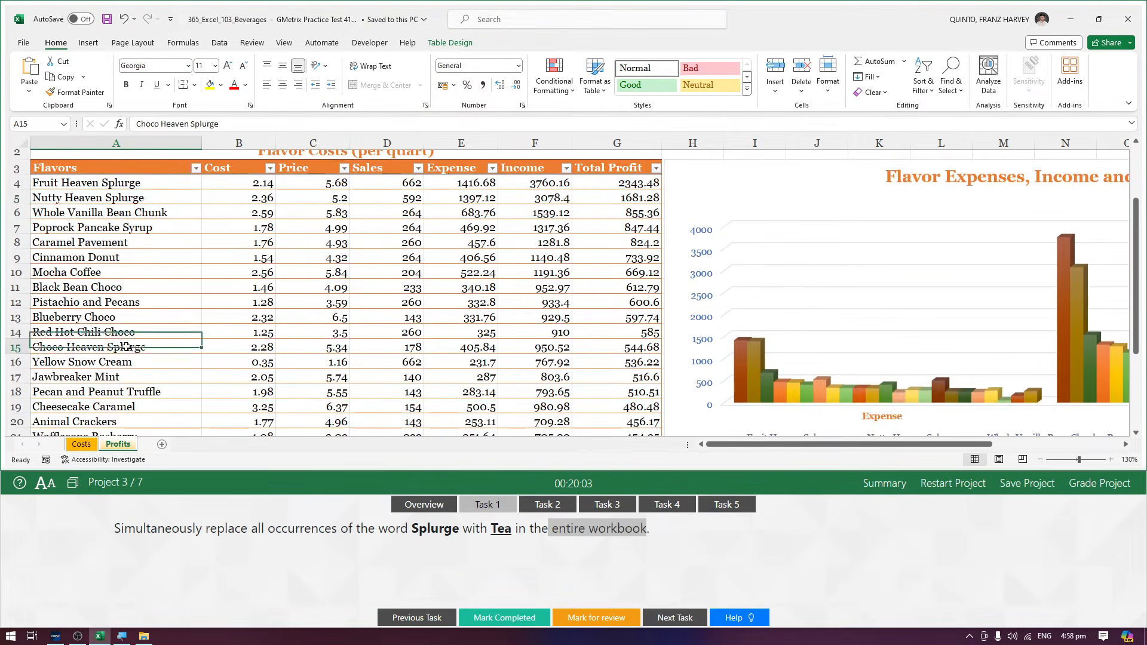
{"action": "scroll", "coordinate": [148, 372], "scroll_direction": "down", "scroll_amount": 1}
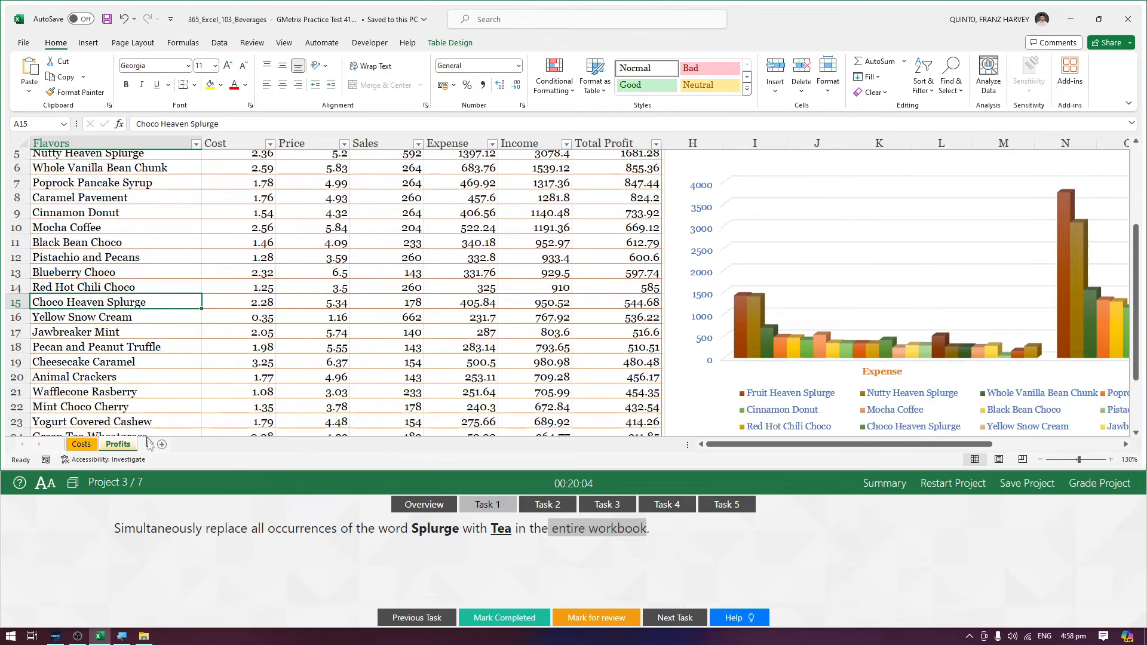
Look over the Costs worksheet's Flavors column for Splurge entries and compare the Costs and Profits worksheets
{"action": "left_click", "coordinate": [82, 444]}
{"action": "scroll", "coordinate": [93, 346], "scroll_direction": "up", "scroll_amount": 3}
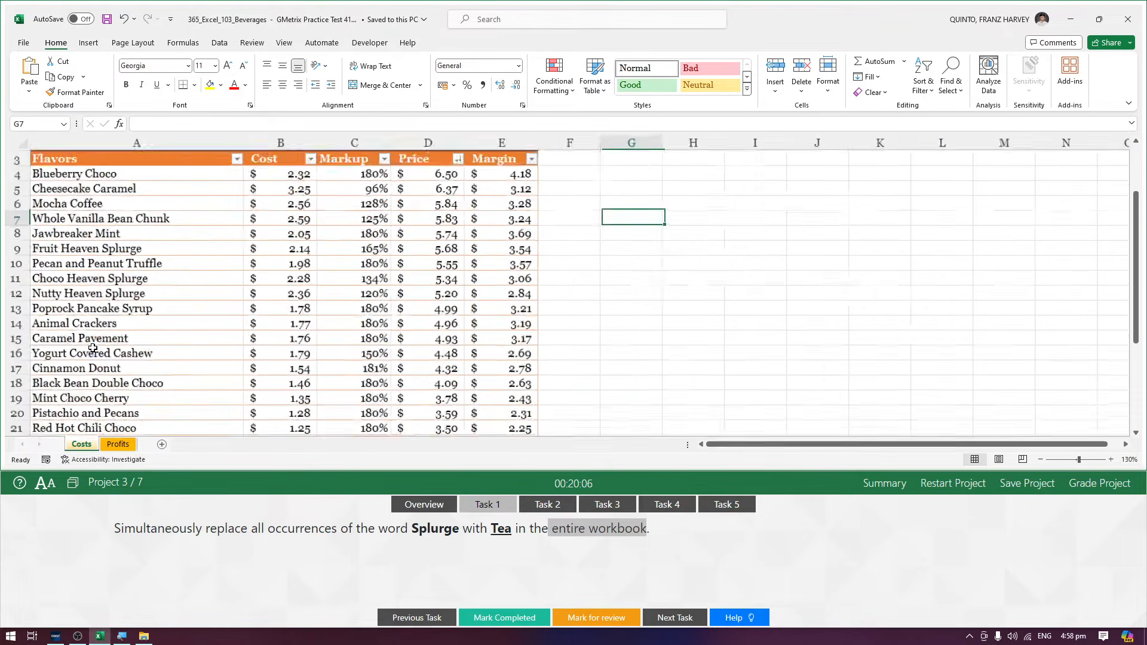
{"action": "scroll", "coordinate": [159, 338], "scroll_direction": "up", "scroll_amount": 1}
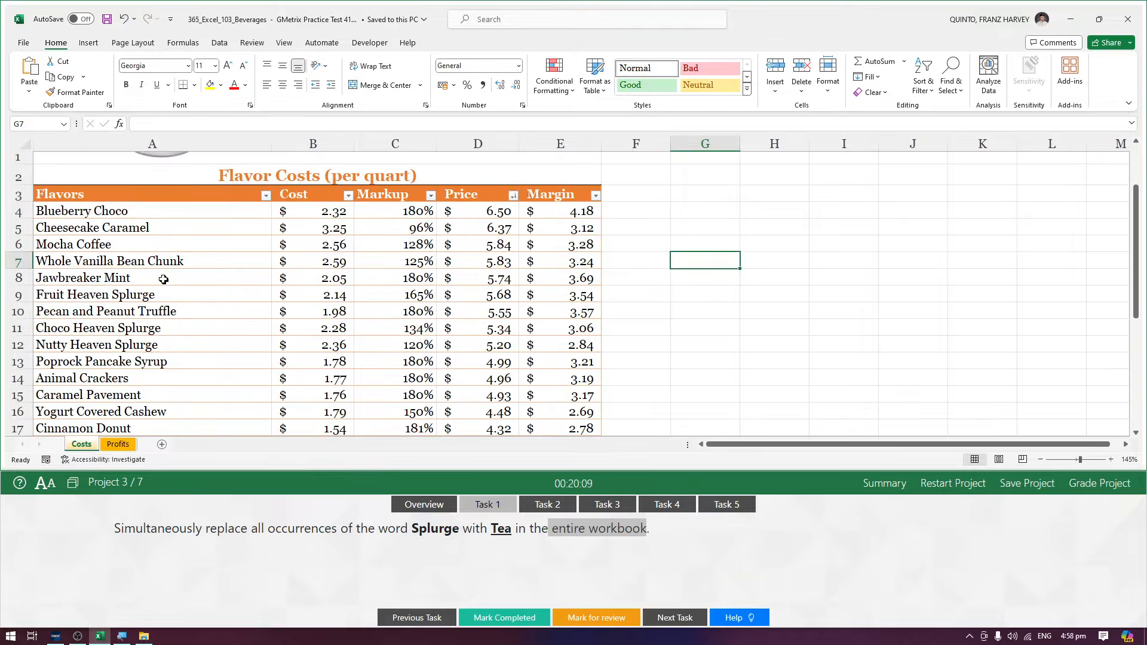
{"action": "left_click", "coordinate": [171, 299]}
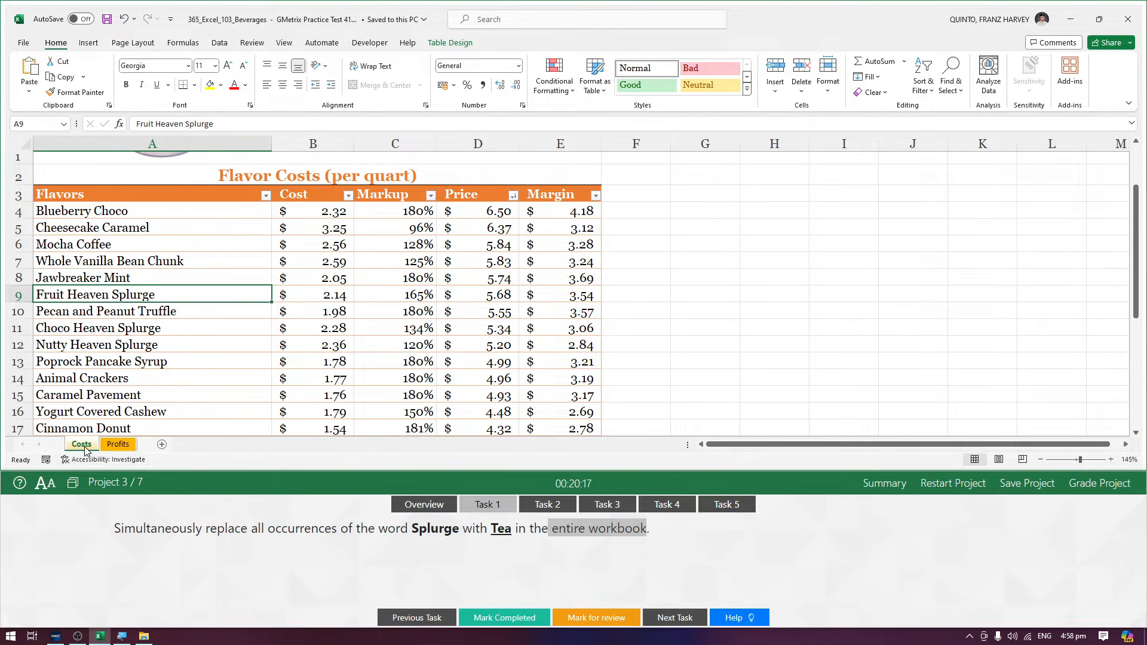
{"action": "left_click", "coordinate": [119, 444]}
{"action": "left_click", "coordinate": [81, 445]}
{"action": "left_click", "coordinate": [117, 445]}
{"action": "left_click", "coordinate": [81, 445]}
{"action": "left_click", "coordinate": [118, 444]}
{"action": "left_click", "coordinate": [84, 446]}
Set up a find-and-replace that searches for Splurge and replaces it with Tea
{"action": "left_click", "coordinate": [950, 98]}
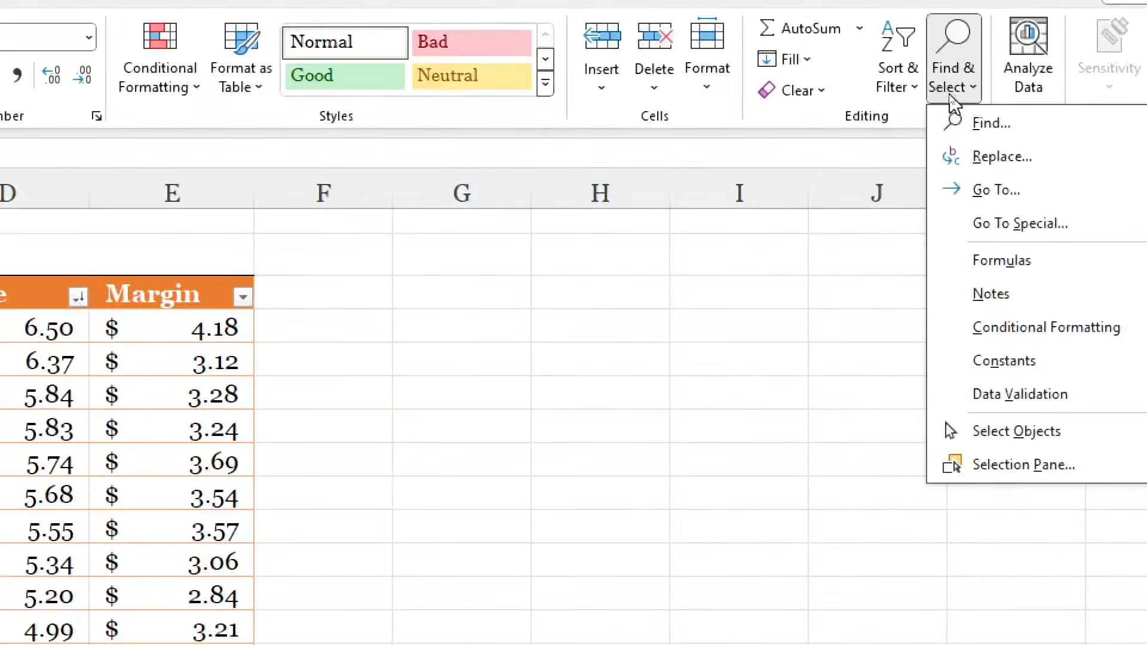
{"action": "left_click", "coordinate": [1018, 161]}
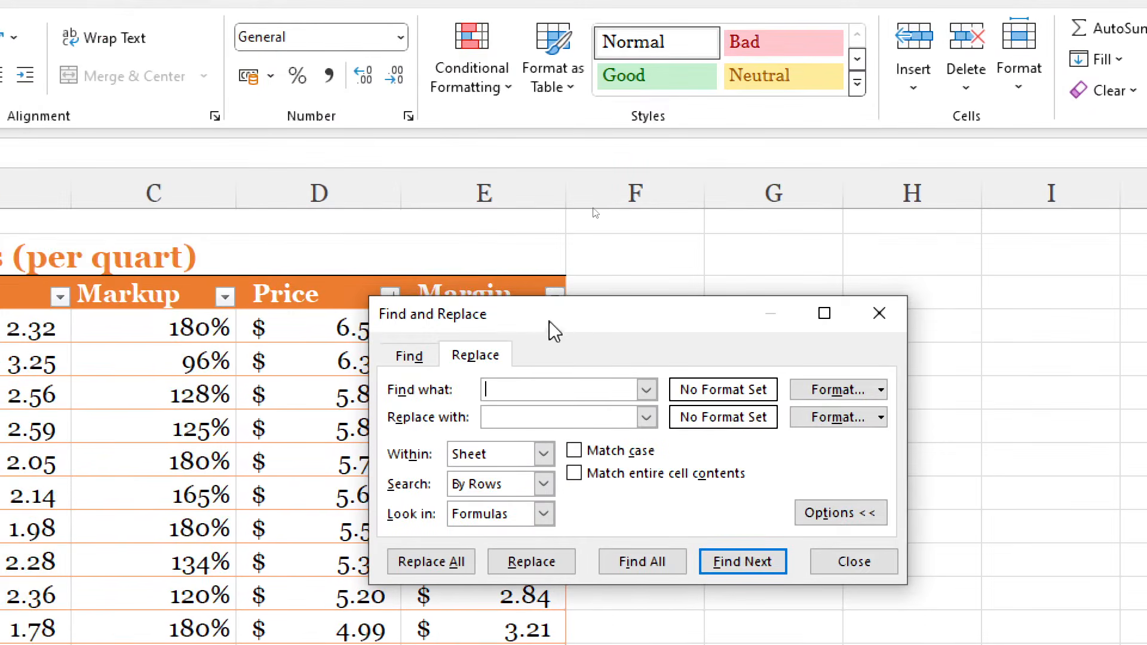
{"action": "left_click_drag", "start_coordinate": [554, 330], "coordinate": [545, 277]}
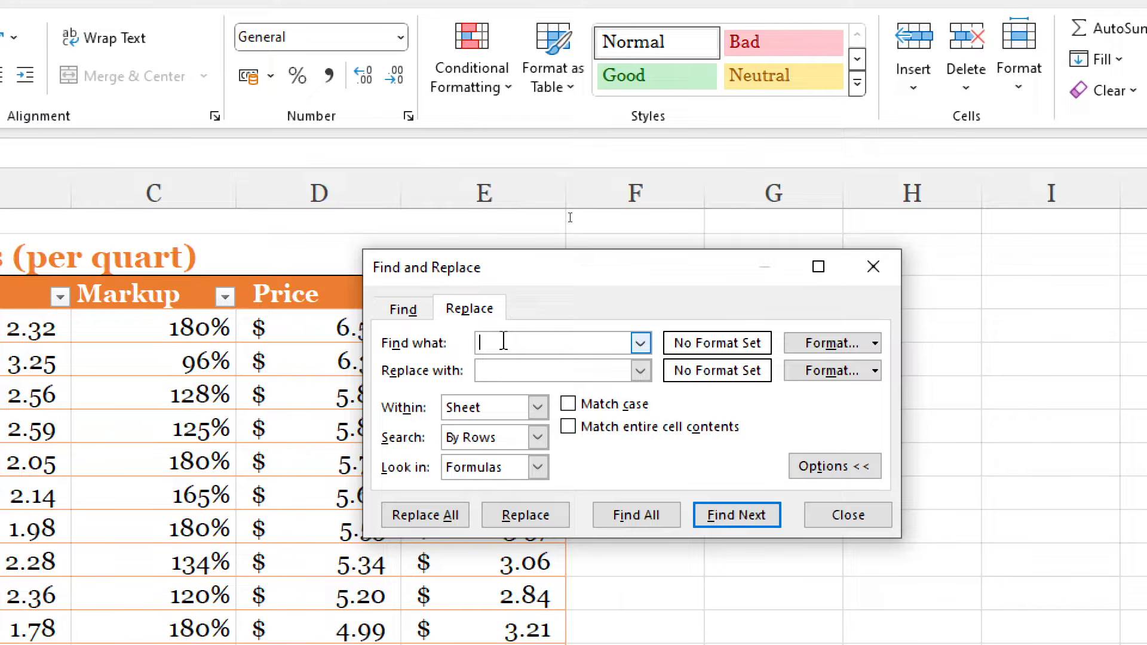
{"action": "left_click_drag", "start_coordinate": [546, 264], "coordinate": [358, 275]}
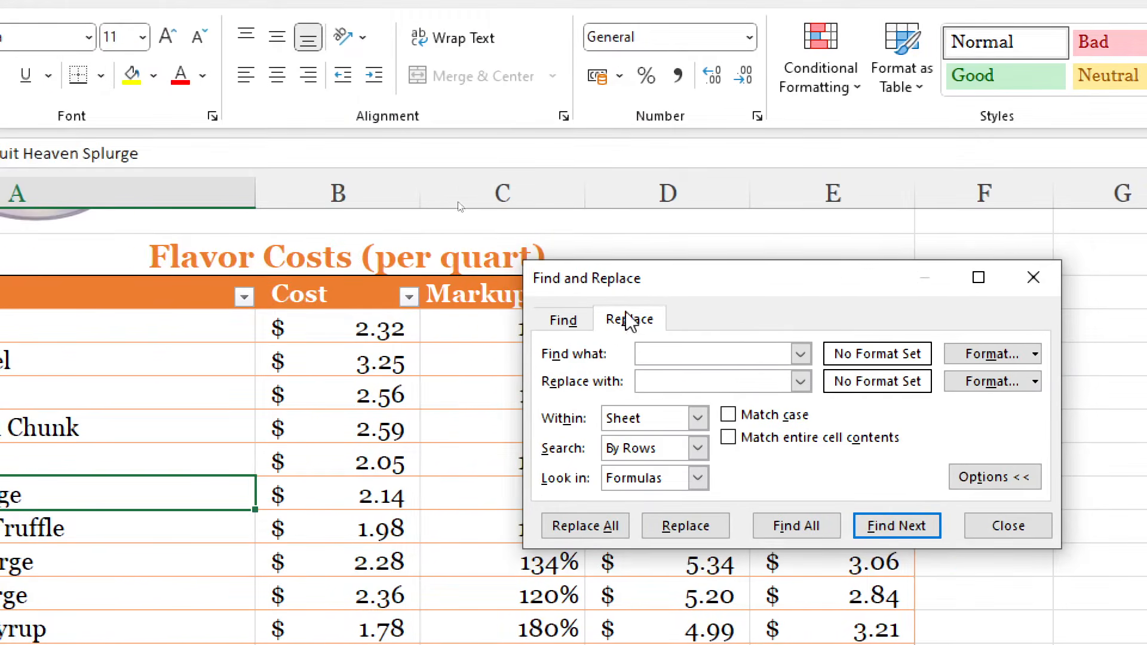
{"action": "left_click_drag", "start_coordinate": [670, 282], "coordinate": [558, 284]}
{"action": "type", "text": "plurge"}
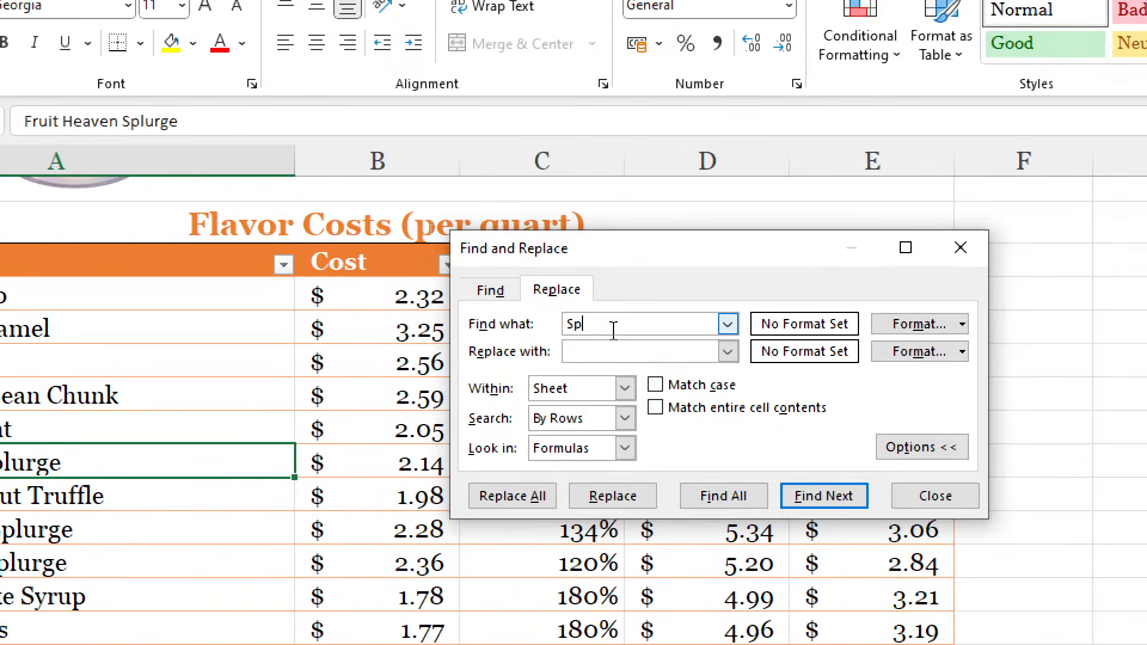
{"action": "left_click", "coordinate": [564, 353]}
{"action": "type", "text": "Tea"}
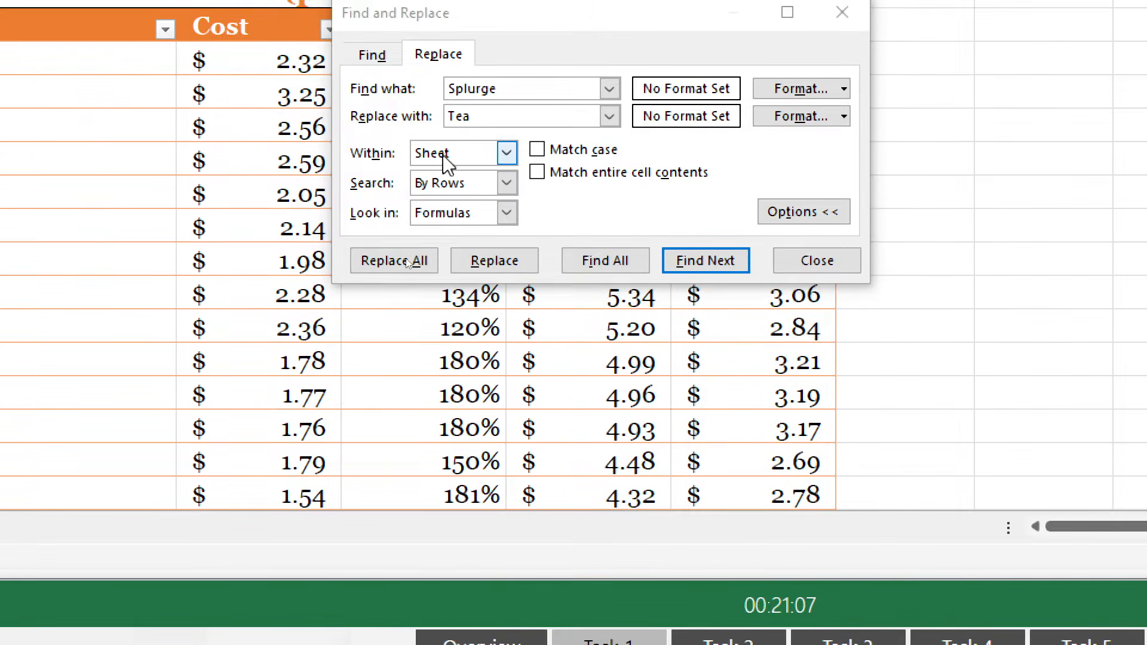
Extend the replacement scope to the entire workbook, replace all occurrences, and close the Find and Replace dialog
{"action": "left_click", "coordinate": [467, 24]}
{"action": "left_click", "coordinate": [469, 189]}
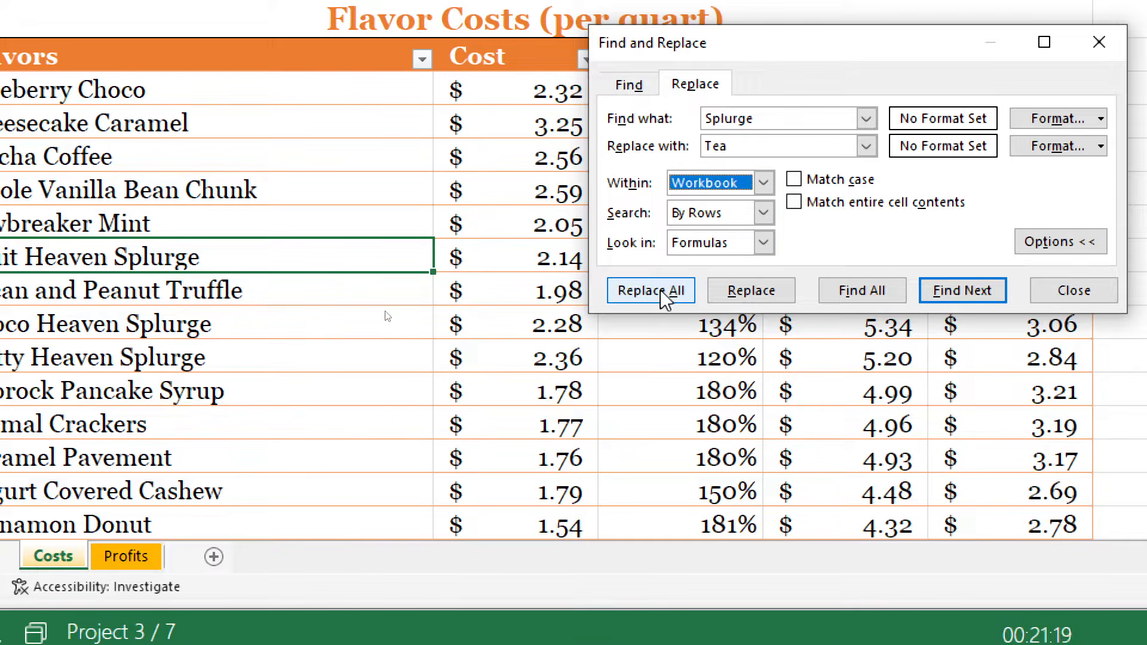
{"action": "left_click", "coordinate": [663, 292]}
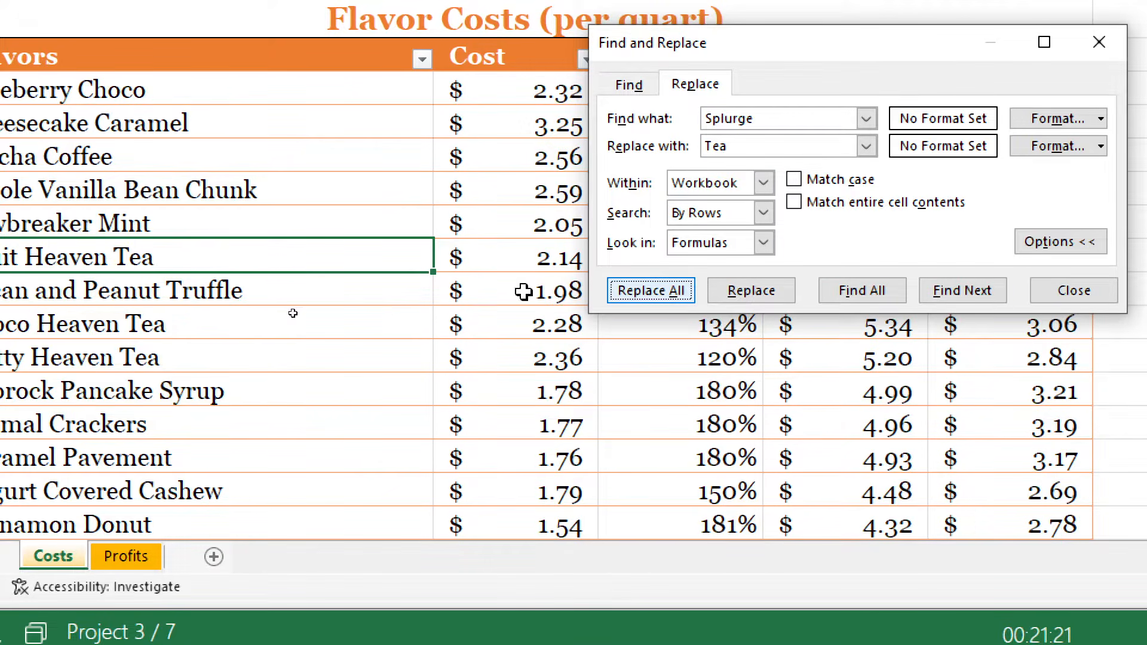
{"action": "left_click", "coordinate": [263, 356]}
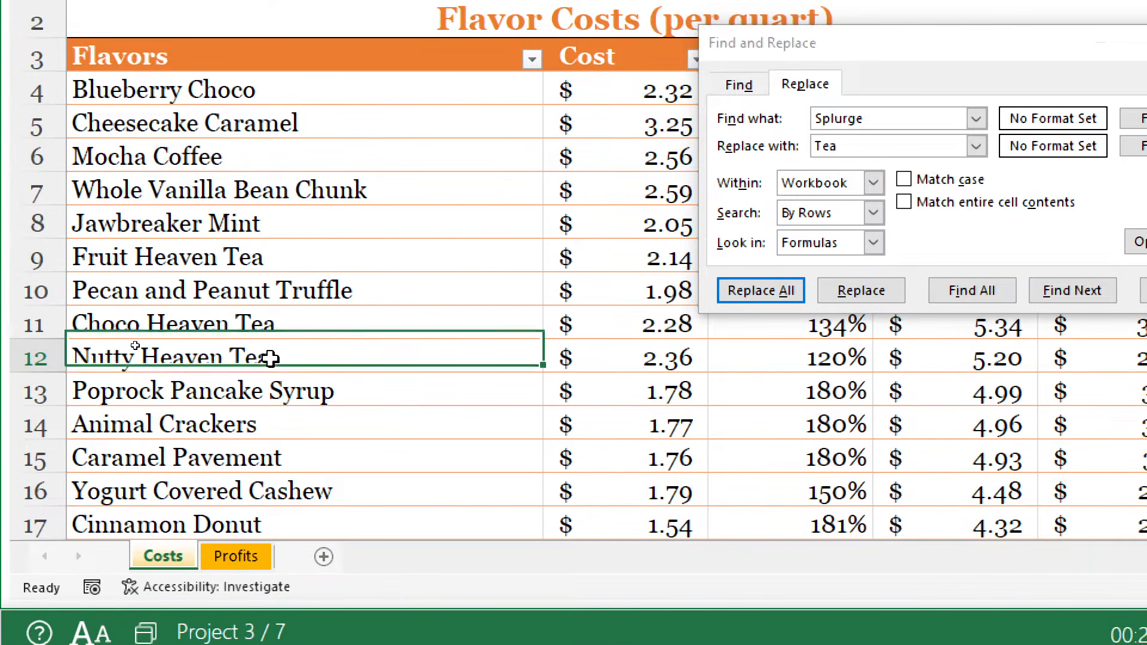
{"action": "left_click", "coordinate": [273, 255]}
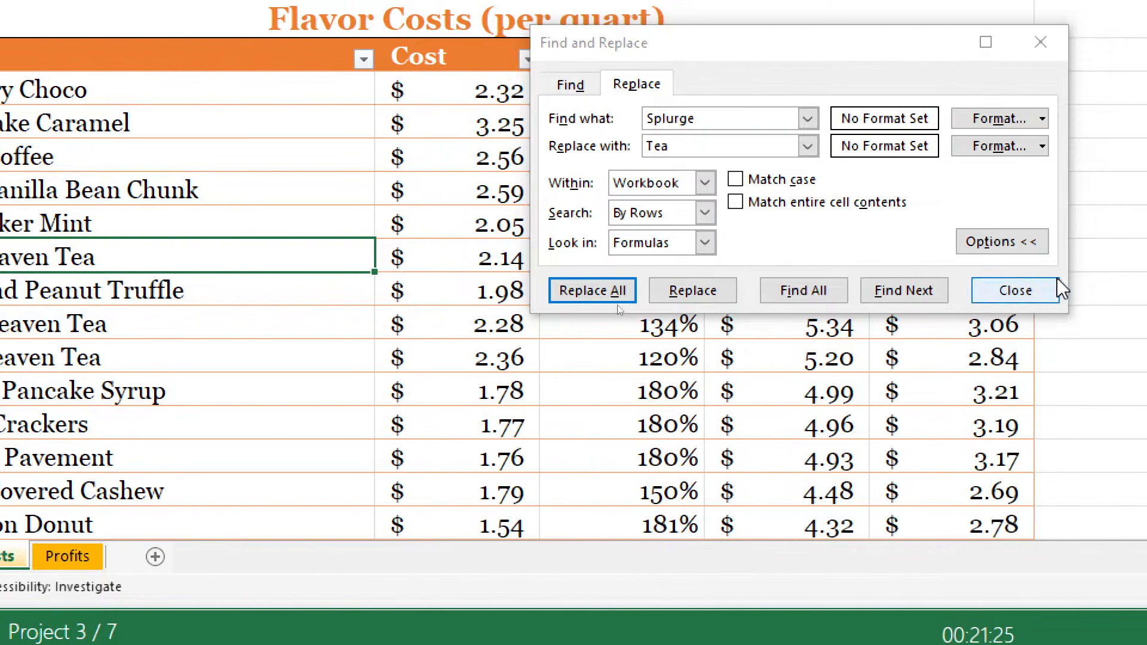
{"action": "left_click", "coordinate": [930, 296]}
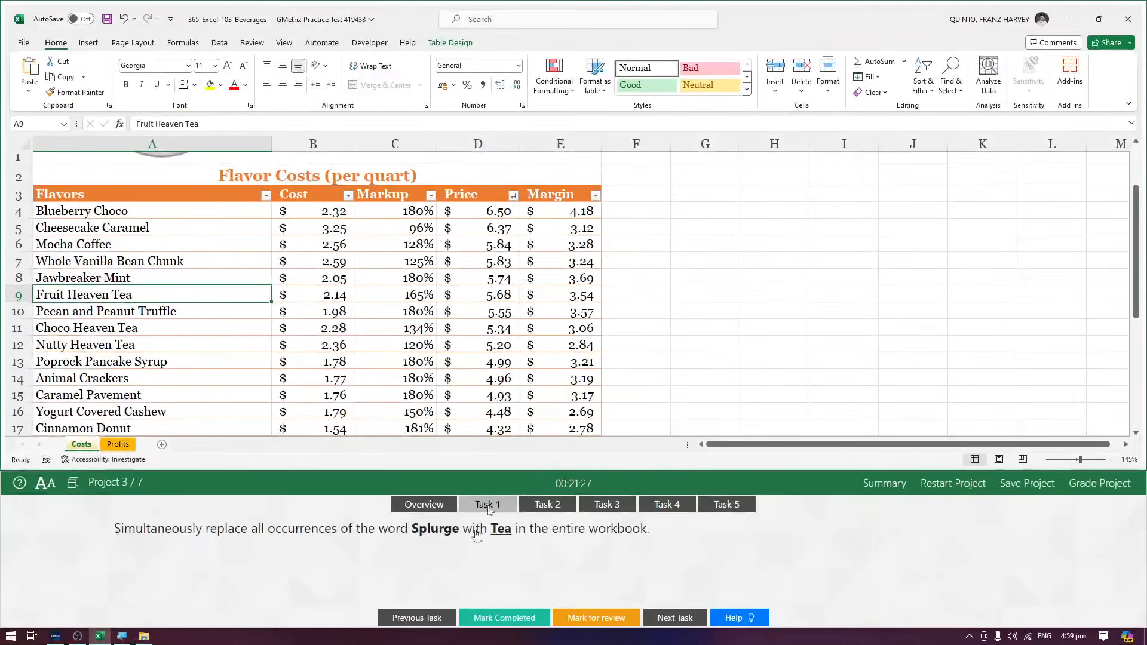
Mark Task 1 as completed and open Task 2 with the Costs worksheet active
{"action": "left_click", "coordinate": [489, 621]}
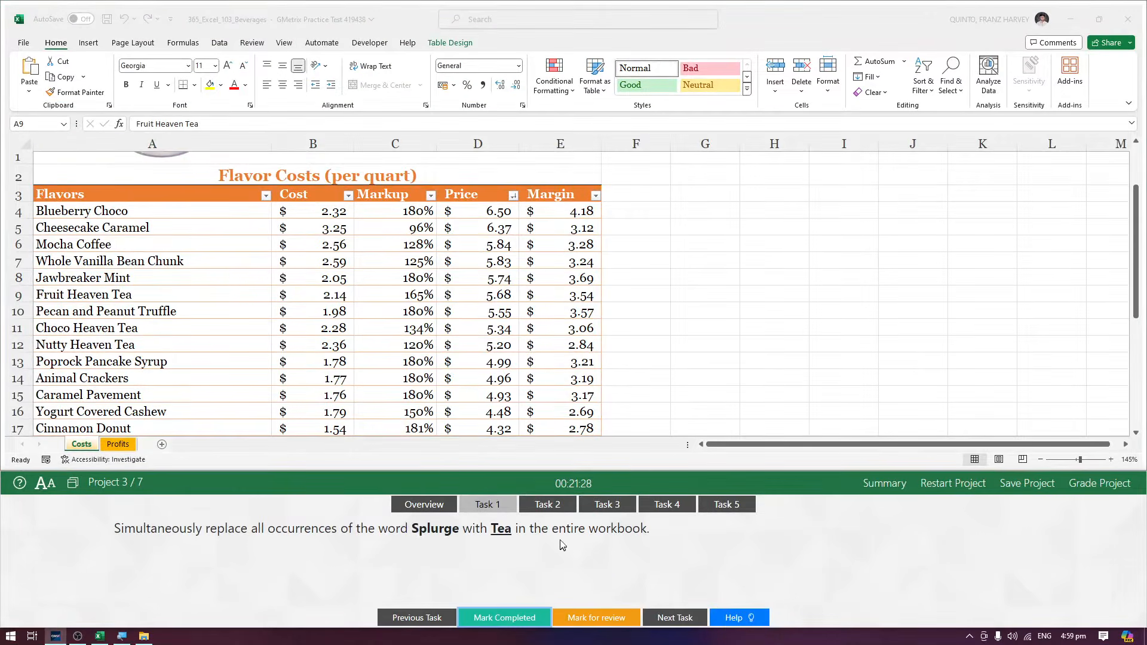
{"action": "left_click", "coordinate": [563, 509]}
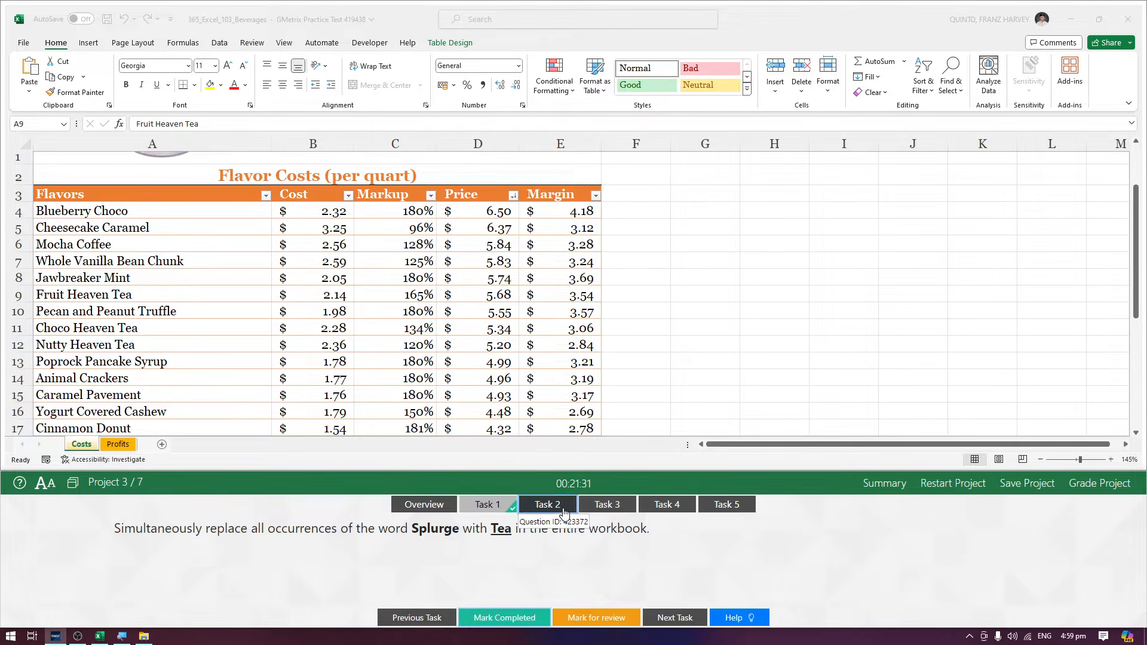
{"action": "left_click", "coordinate": [94, 453]}
Read the Task 2 instruction and identify the company name and column heading rows 1 to 3 on the Costs worksheet
{"action": "scroll", "coordinate": [165, 352], "scroll_direction": "up", "scroll_amount": 1}
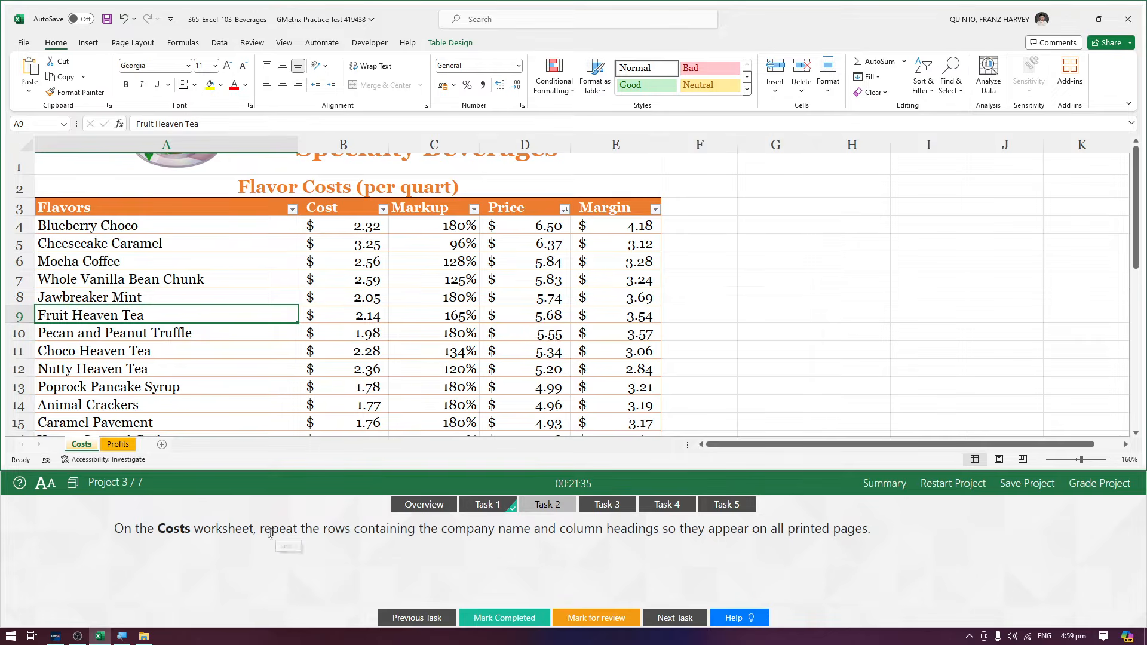
{"action": "left_click_drag", "start_coordinate": [260, 528], "coordinate": [424, 530]}
{"action": "scroll", "coordinate": [435, 417], "scroll_direction": "up", "scroll_amount": 3}
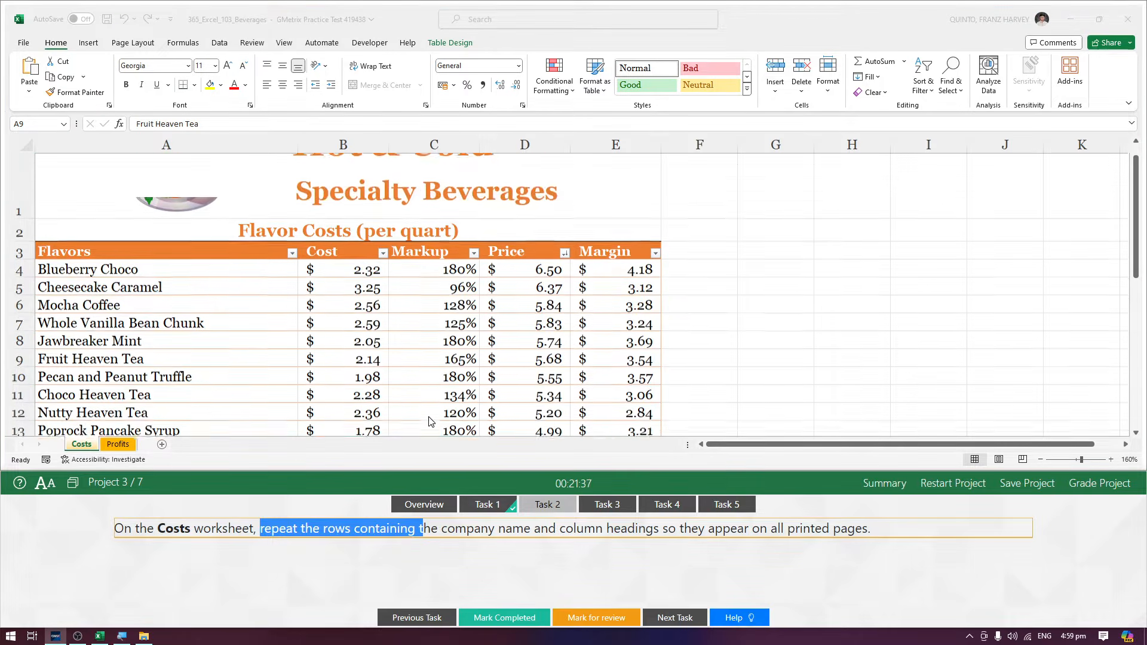
{"action": "left_click", "coordinate": [426, 202]}
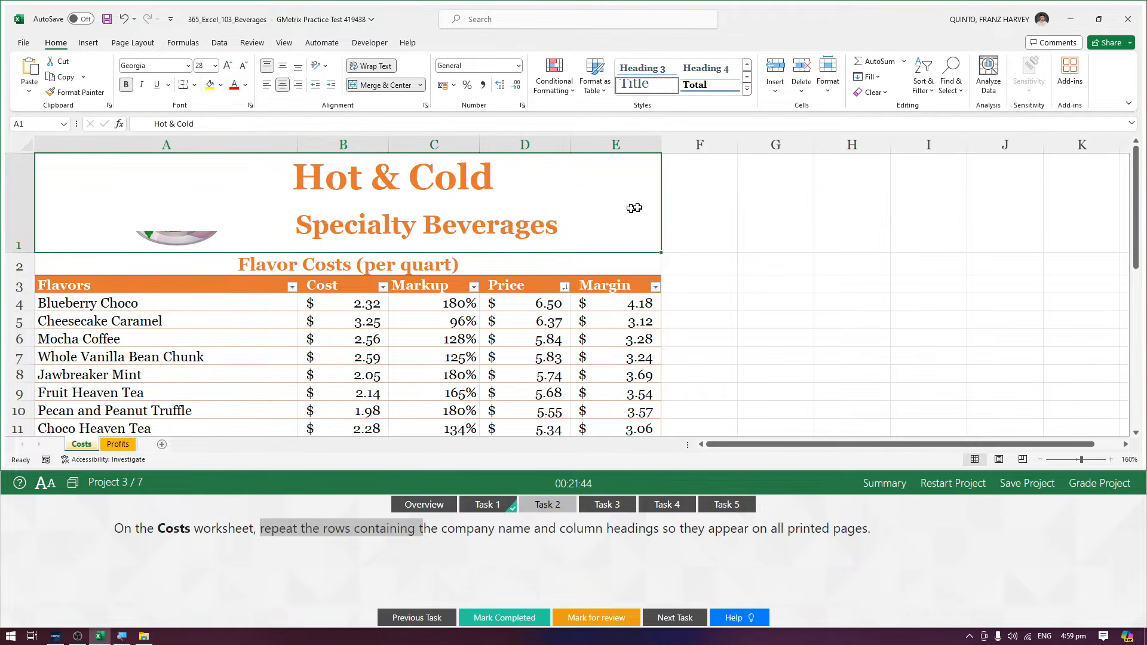
{"action": "left_click_drag", "start_coordinate": [631, 240], "coordinate": [634, 285]}
{"action": "left_click", "coordinate": [716, 395]}
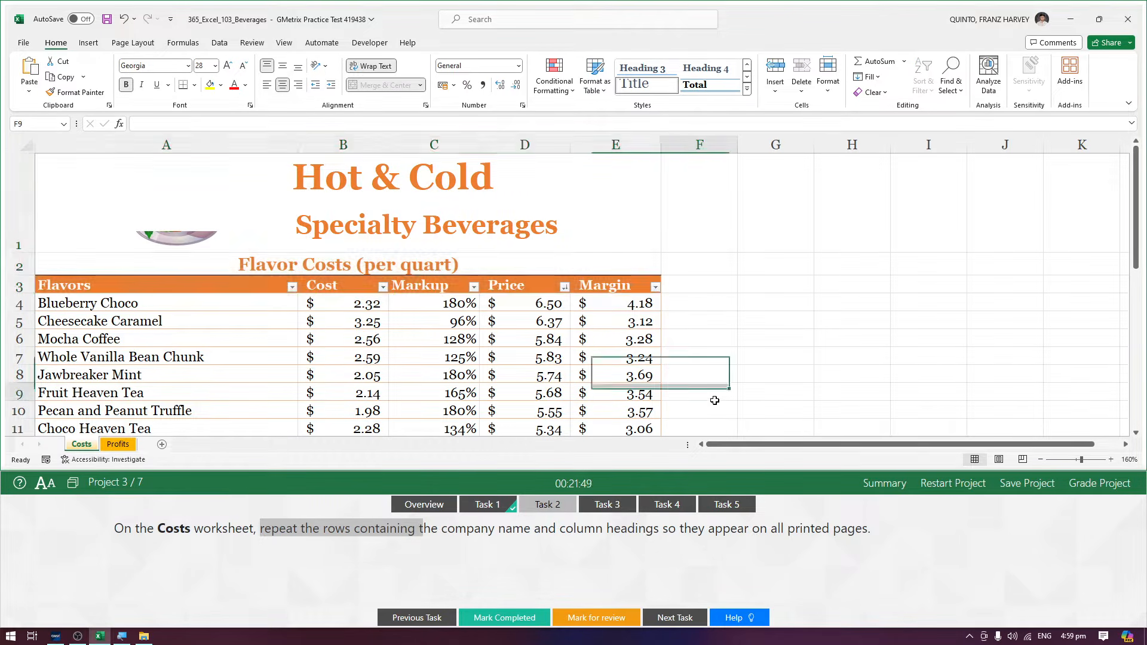
{"action": "left_click", "coordinate": [197, 394]}
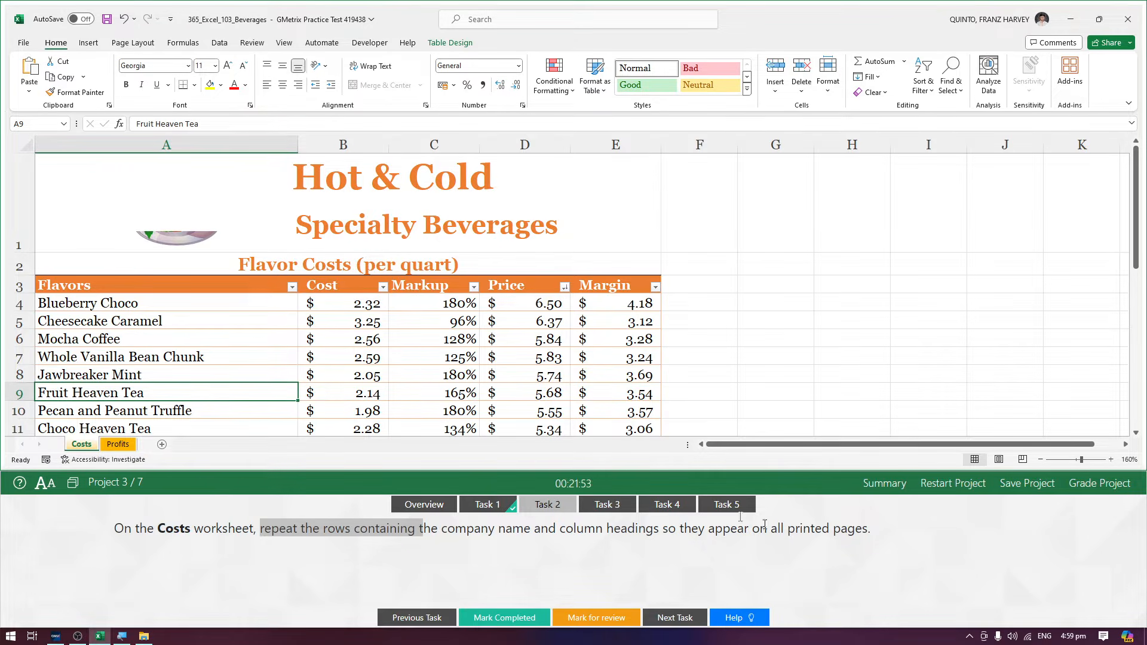
{"action": "left_click_drag", "start_coordinate": [424, 194], "coordinate": [428, 286]}
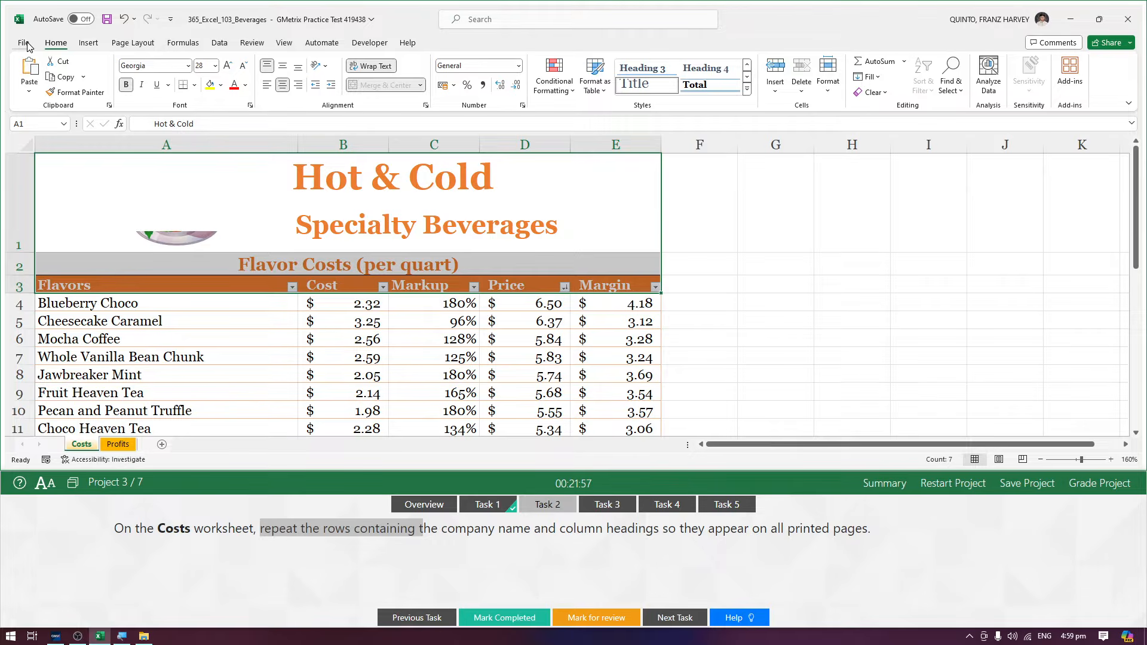
Preview the Costs worksheet's printed pages and compare which title and heading rows appear on pages 1 and 2
{"action": "left_click", "coordinate": [24, 43]}
{"action": "left_click", "coordinate": [38, 250]}
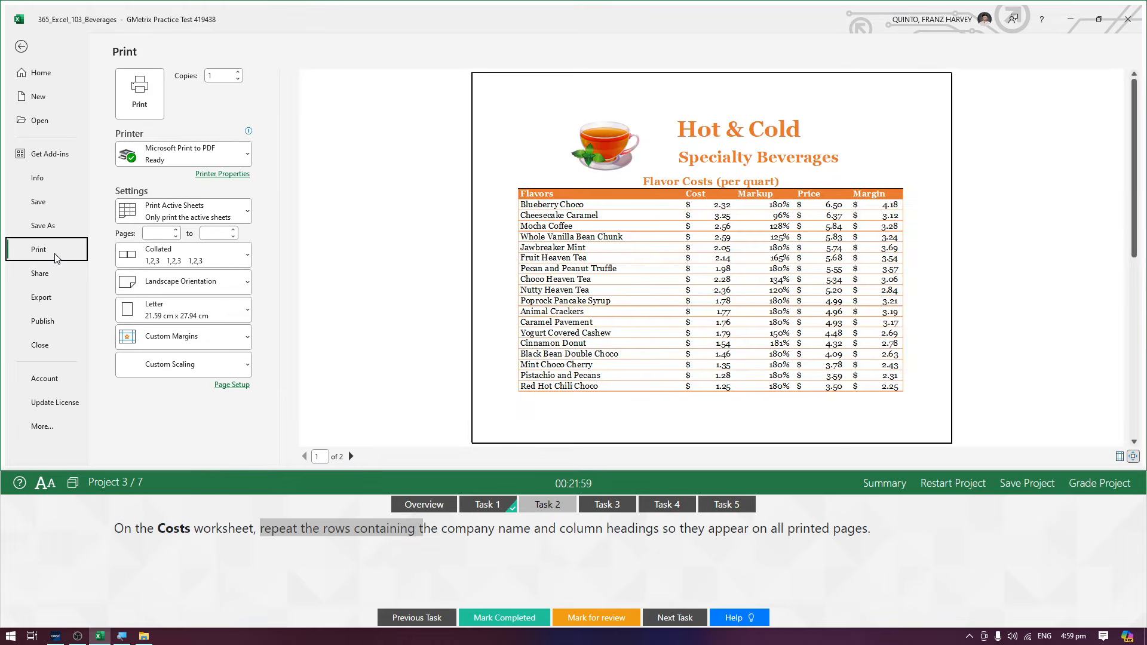
{"action": "left_click", "coordinate": [350, 456]}
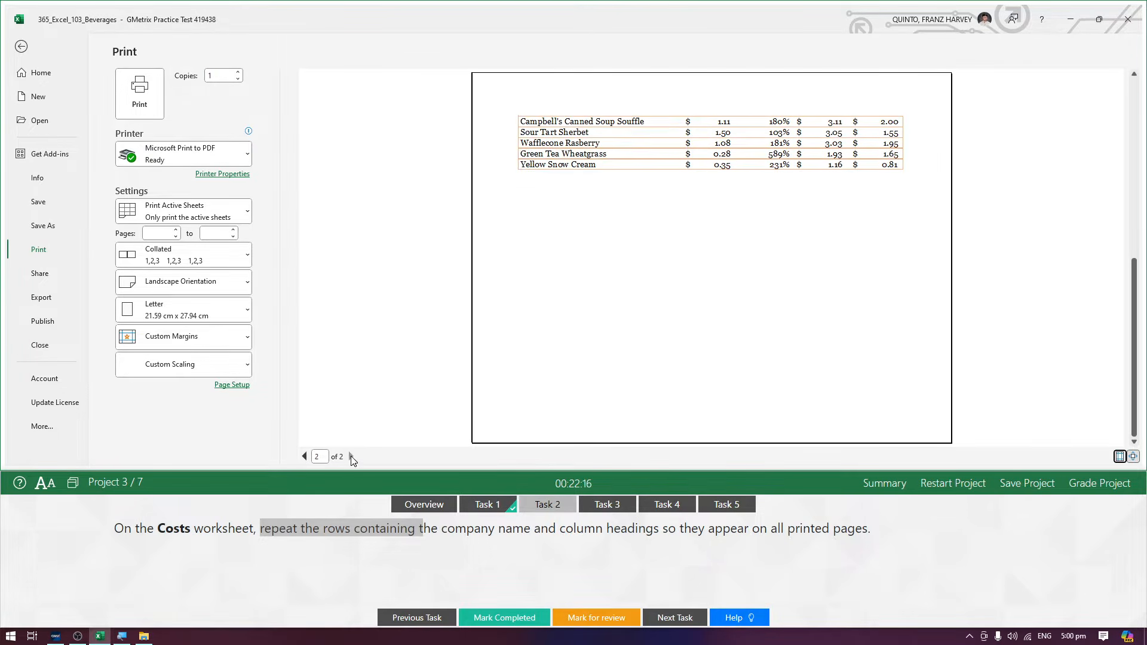
{"action": "left_click", "coordinate": [305, 457]}
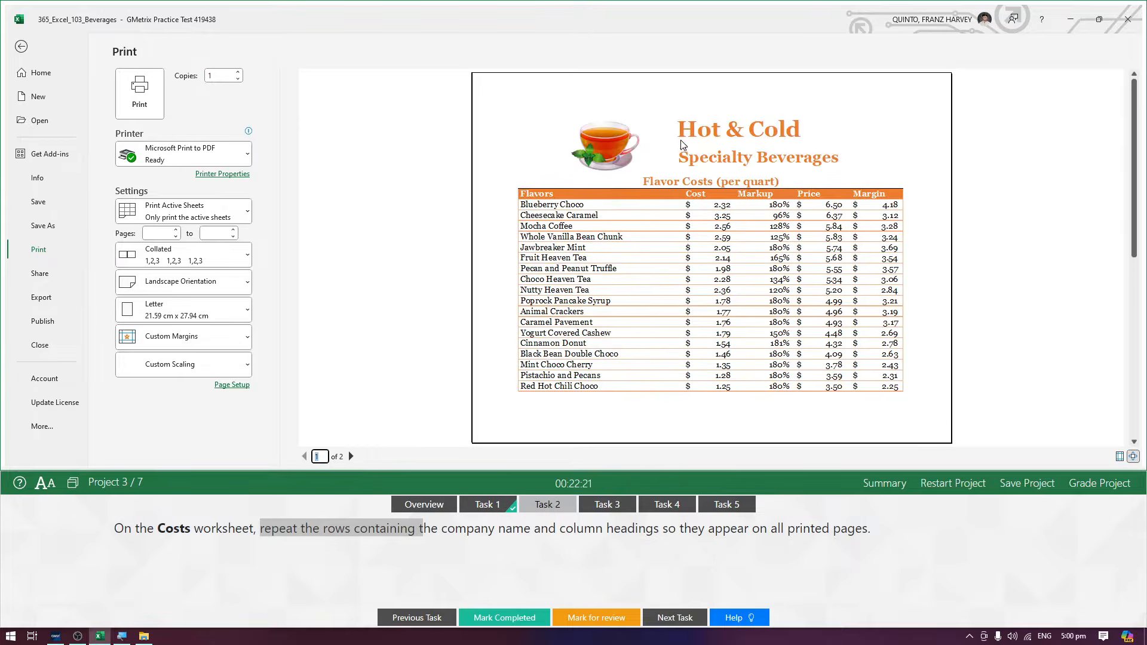
{"action": "left_click", "coordinate": [351, 456]}
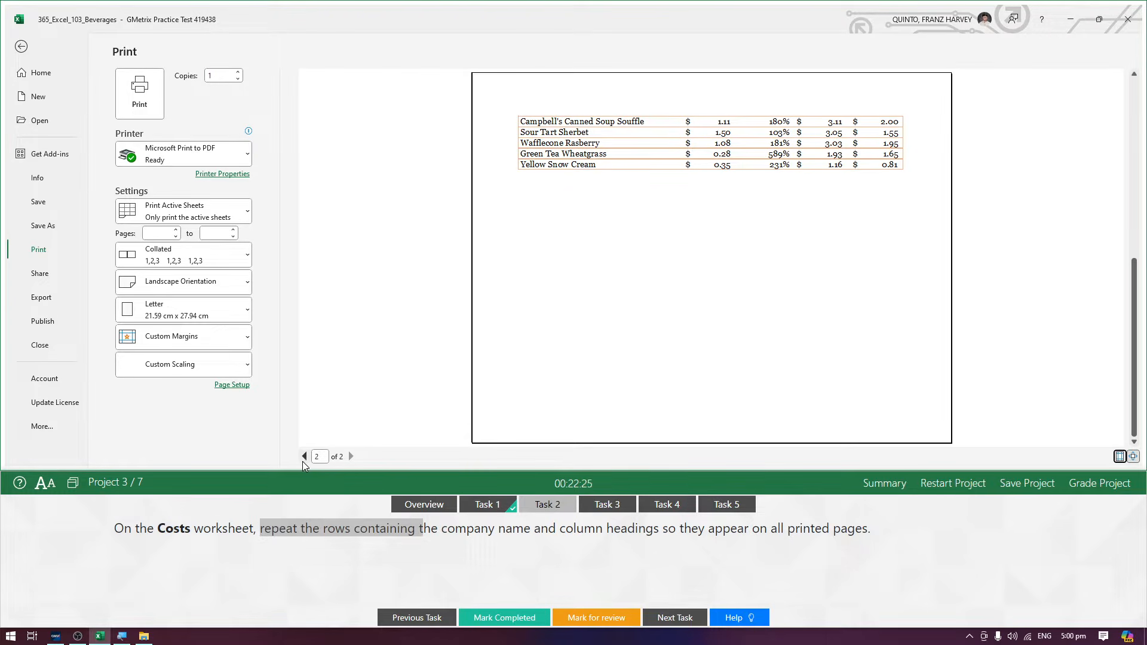
{"action": "left_click", "coordinate": [536, 548]}
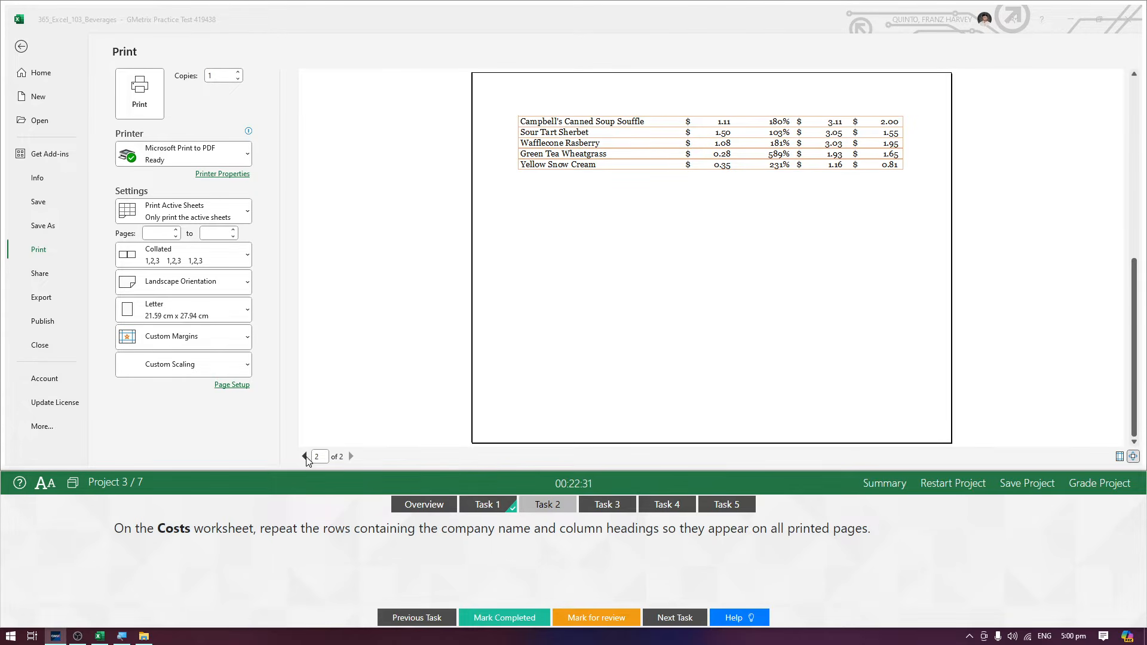
{"action": "left_click", "coordinate": [304, 457]}
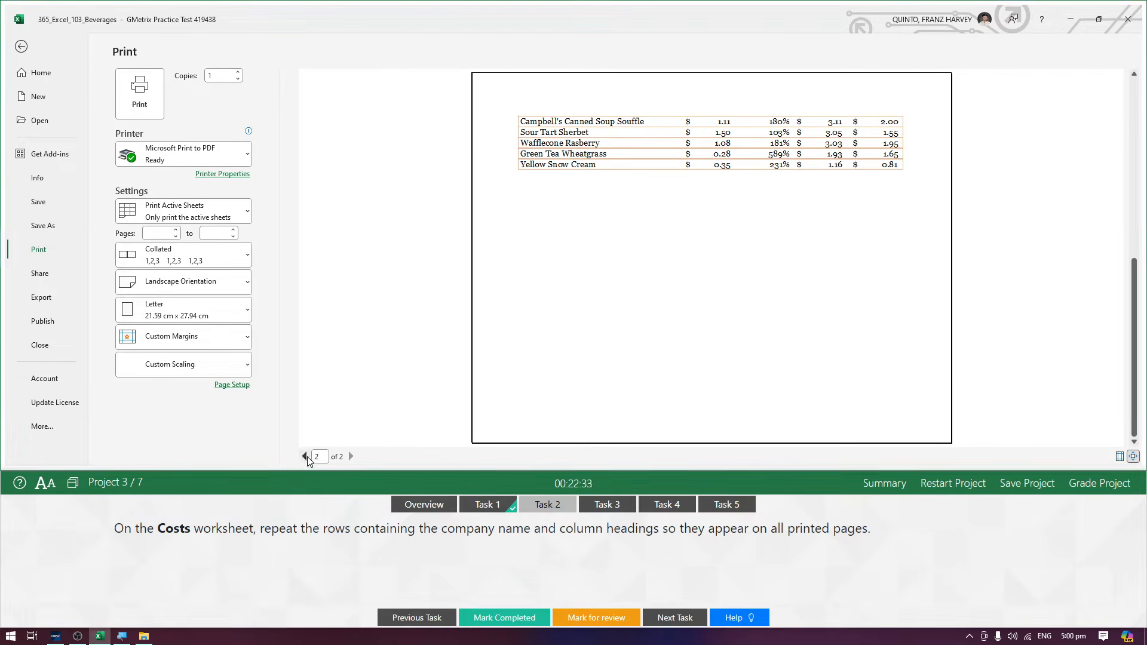
{"action": "left_click", "coordinate": [30, 55]}
Set the Costs worksheet's print titles to repeat rows 1 to 3 at the top of every printed page
{"action": "left_click", "coordinate": [291, 335]}
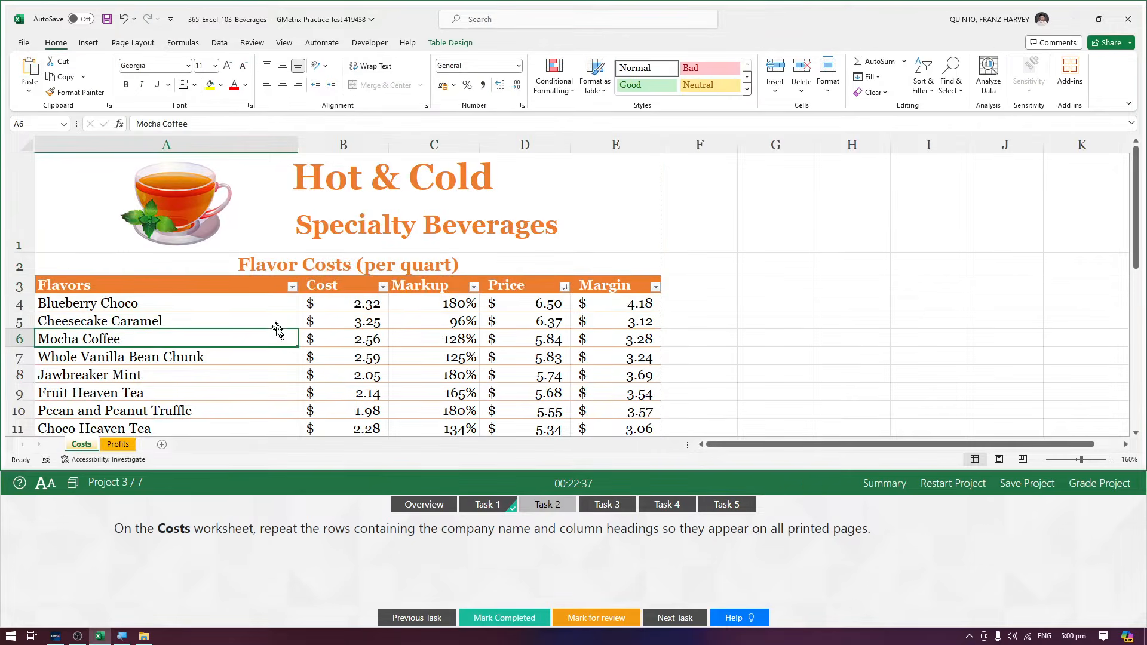
{"action": "left_click", "coordinate": [142, 46]}
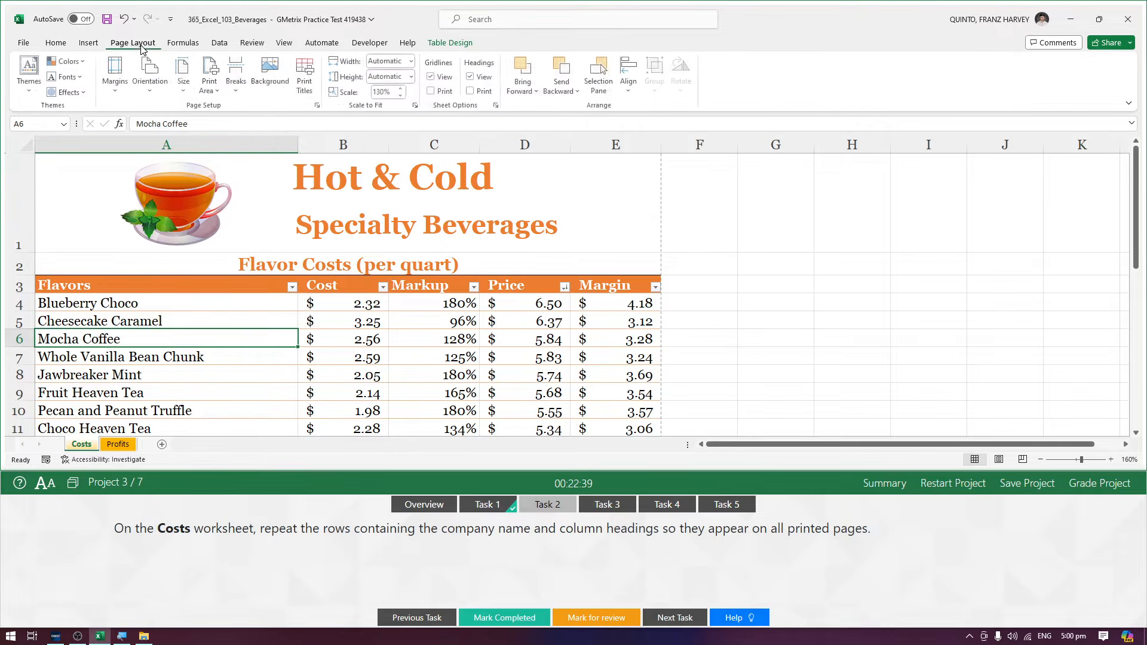
{"action": "left_click", "coordinate": [306, 90]}
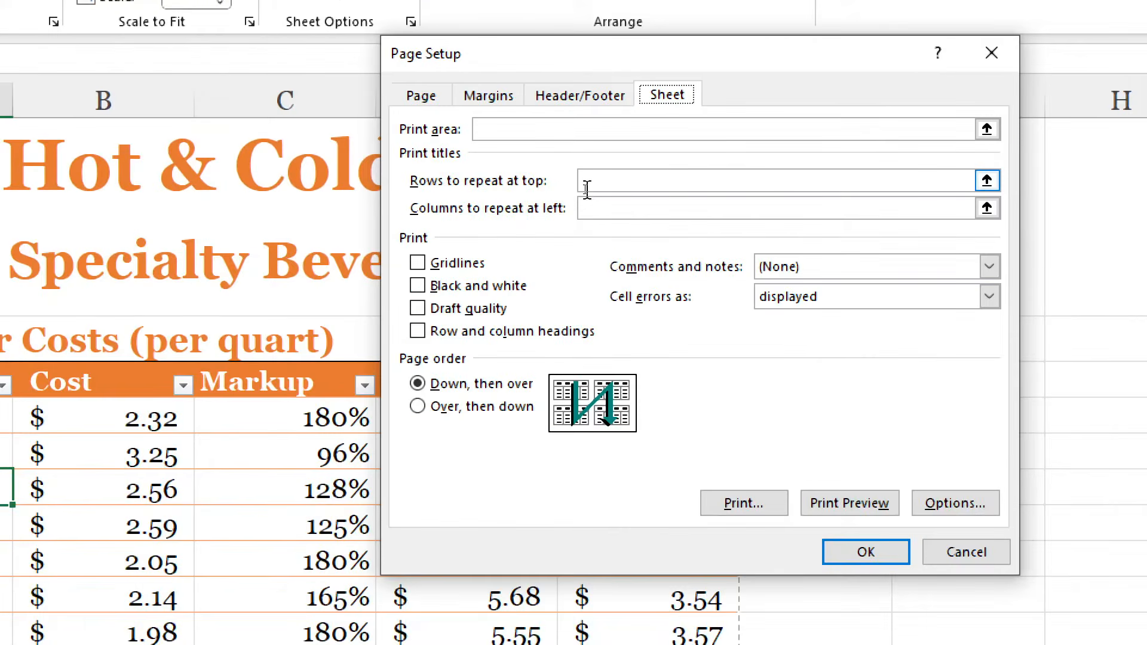
{"action": "left_click", "coordinate": [593, 186]}
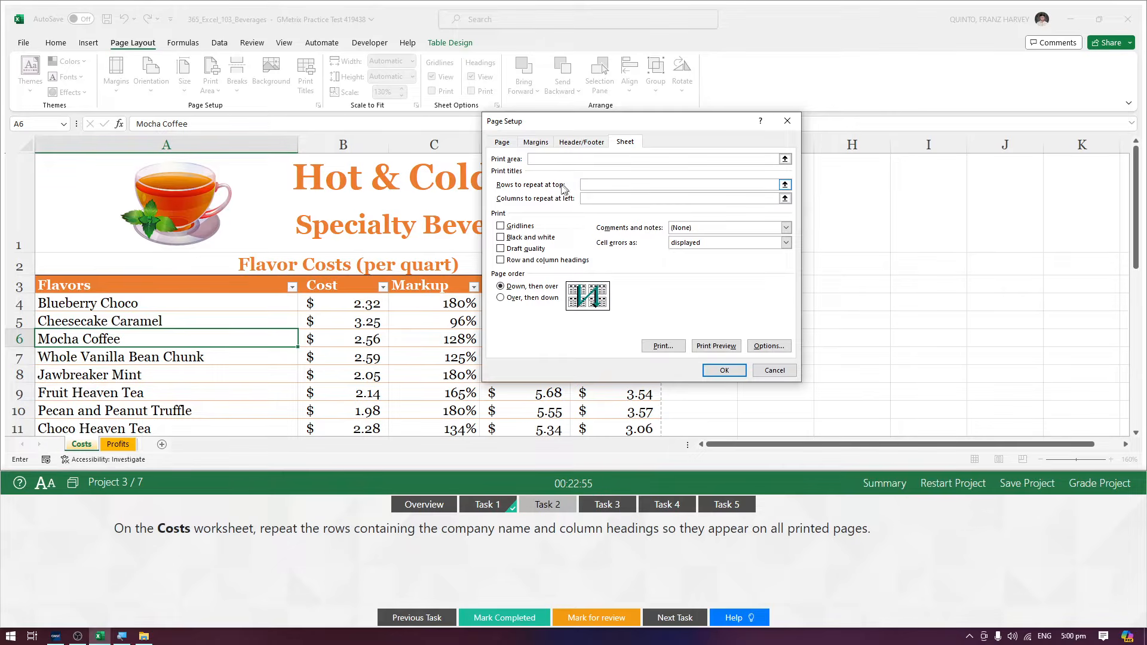
{"action": "left_click_drag", "start_coordinate": [16, 228], "coordinate": [7, 287]}
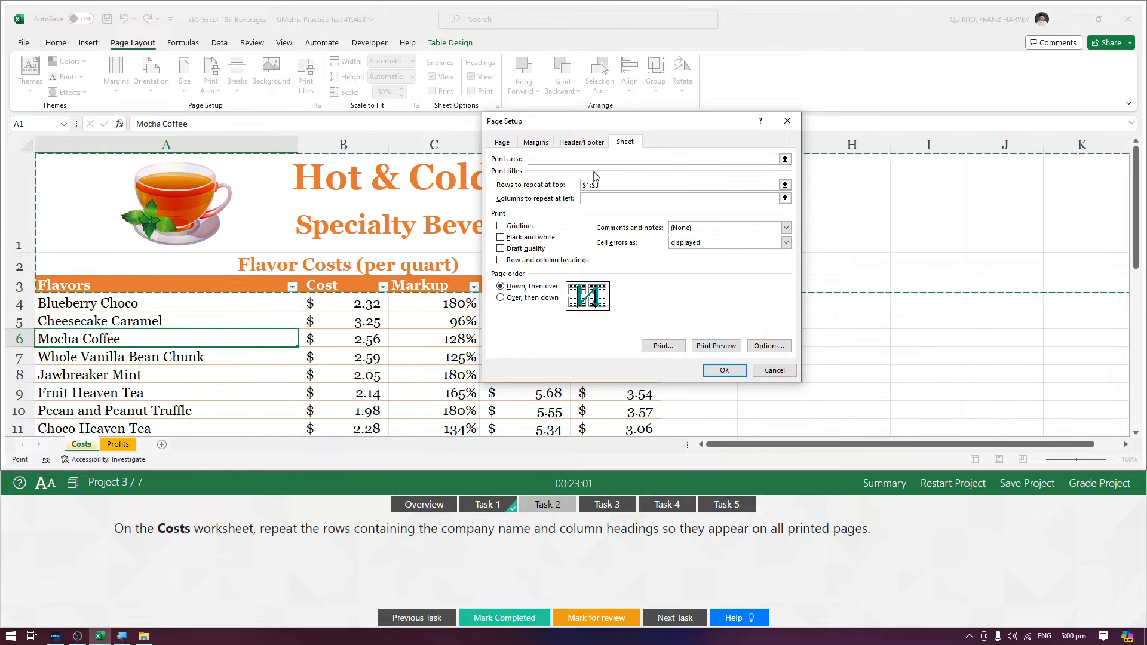
{"action": "left_click", "coordinate": [724, 371]}
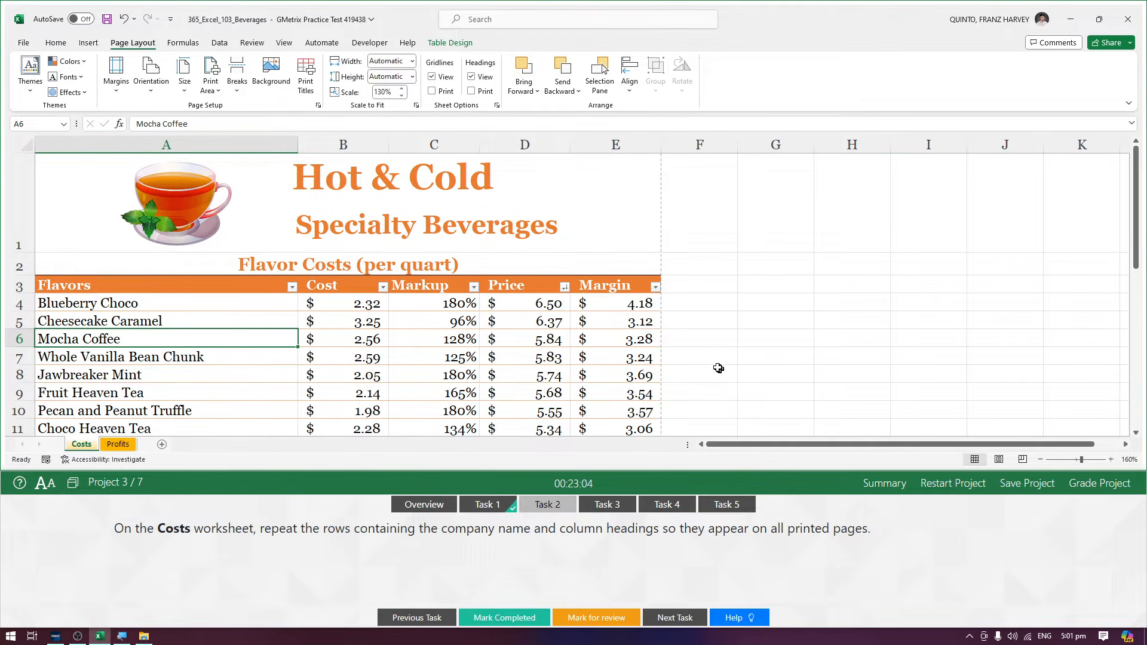
Check the second page of the Costs print preview for the repeated title and heading rows, and return to the worksheet
{"action": "left_click", "coordinate": [23, 43]}
{"action": "left_click", "coordinate": [60, 253]}
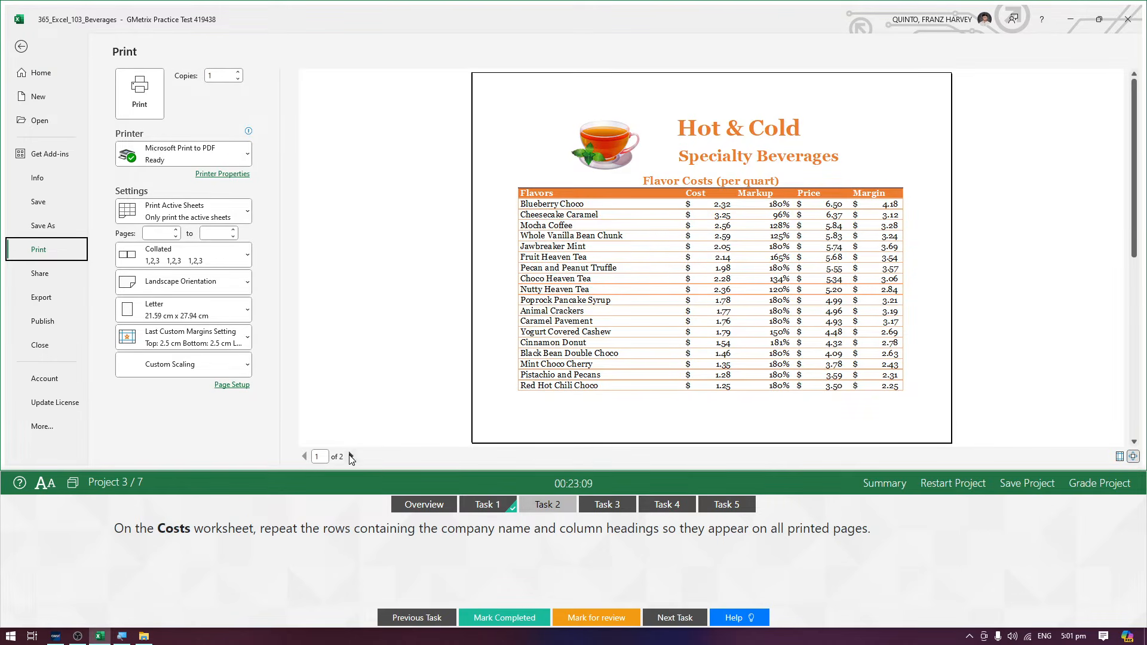
{"action": "left_click", "coordinate": [351, 457]}
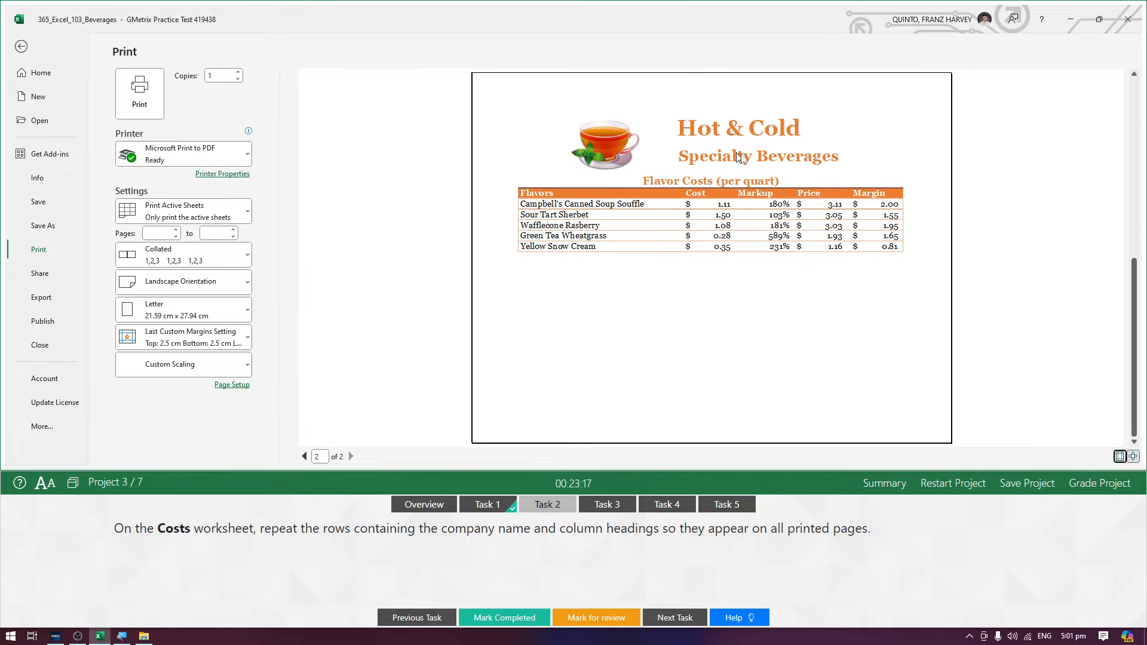
{"action": "left_click", "coordinate": [23, 49]}
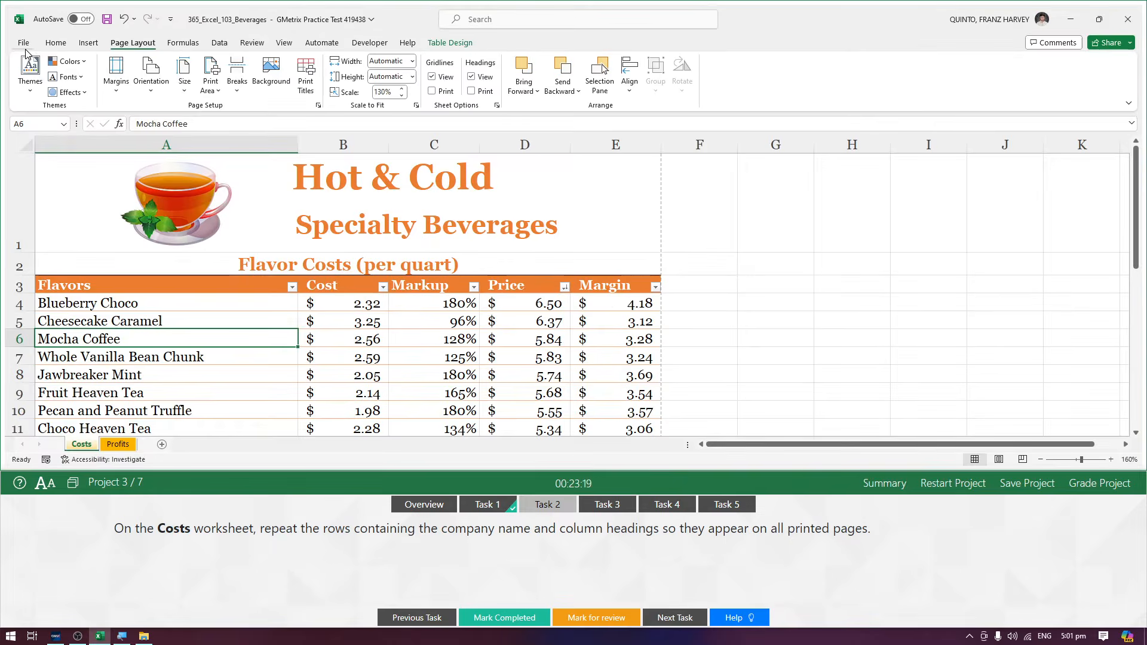
Mark Task 2 as completed and read Task 3's instruction about the $ format for columns B through G
{"action": "left_click", "coordinate": [475, 615]}
{"action": "left_click", "coordinate": [616, 506]}
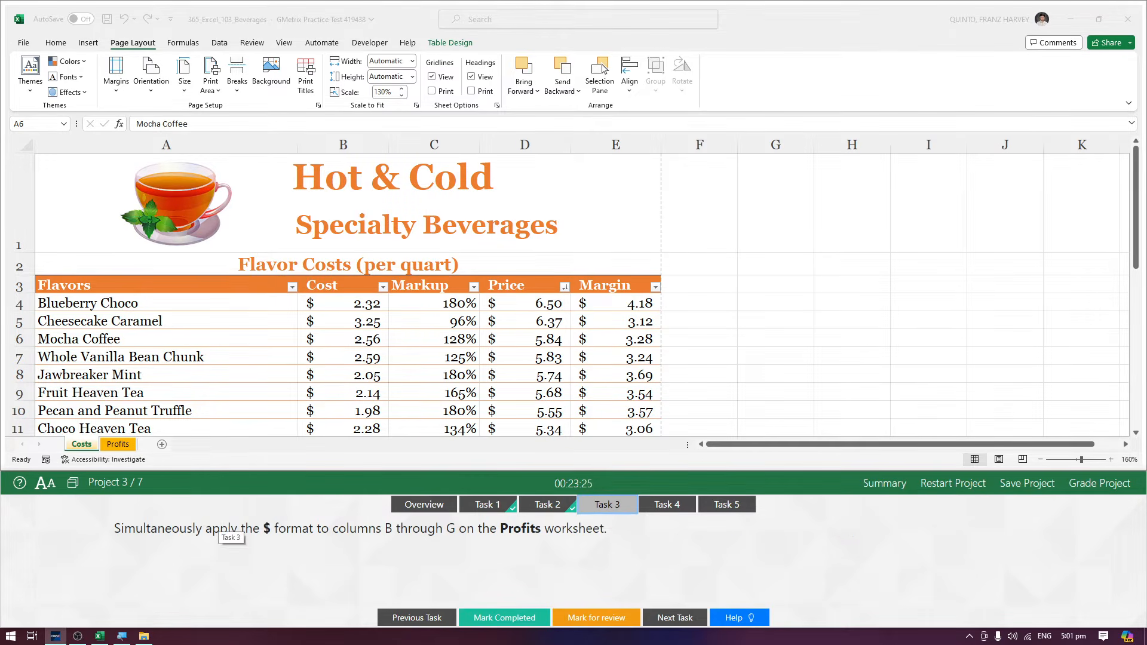
{"action": "double_click", "coordinate": [267, 528]}
{"action": "left_click_drag", "start_coordinate": [284, 529], "coordinate": [270, 529]}
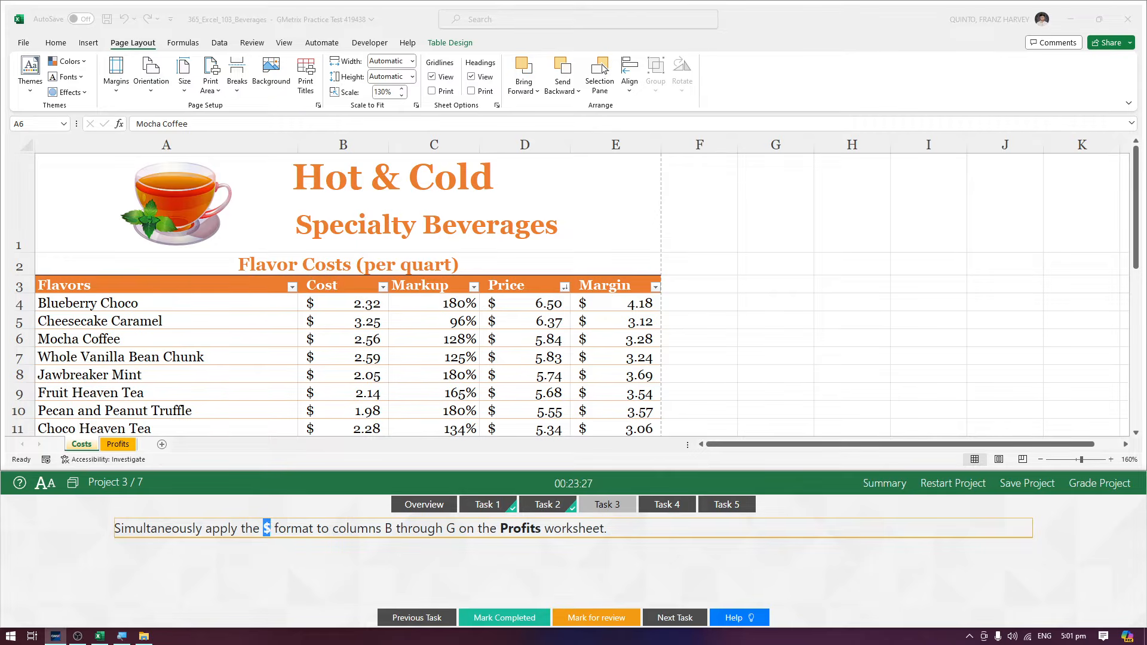
{"action": "left_click", "coordinate": [273, 539]}
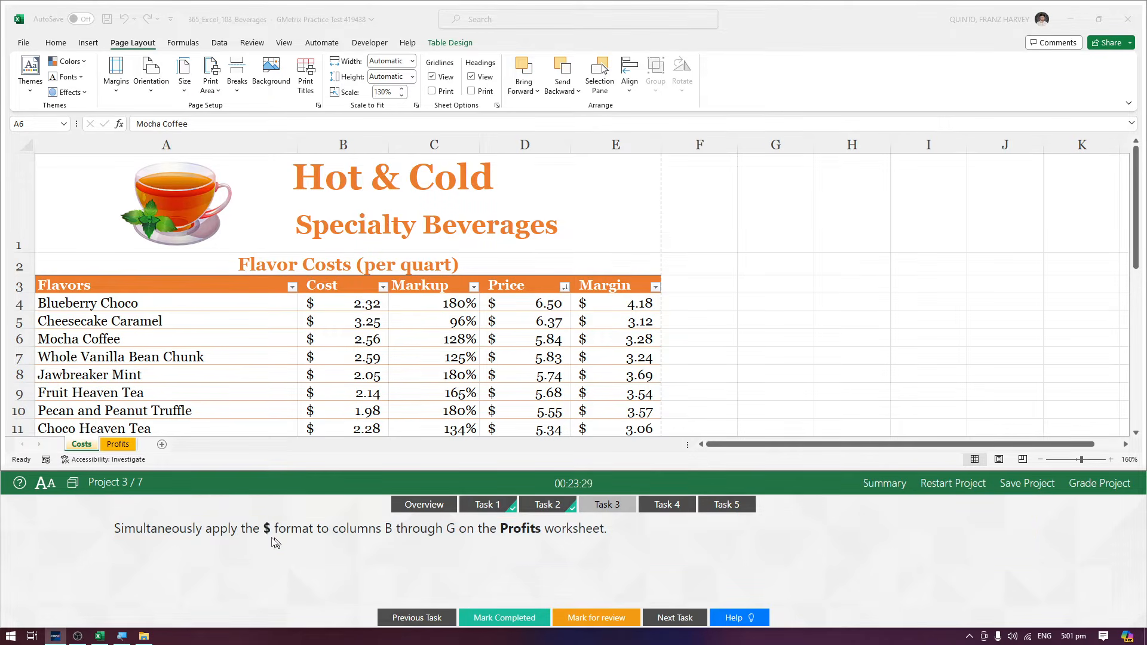
{"action": "left_click", "coordinate": [268, 531]}
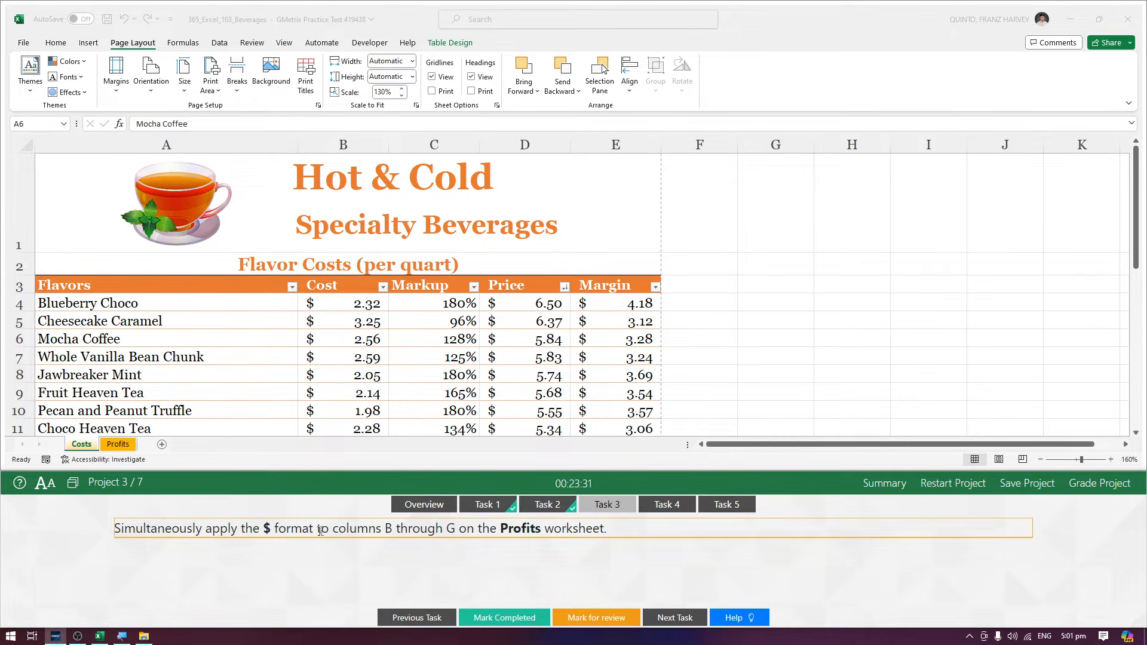
{"action": "left_click_drag", "start_coordinate": [385, 529], "coordinate": [455, 529]}
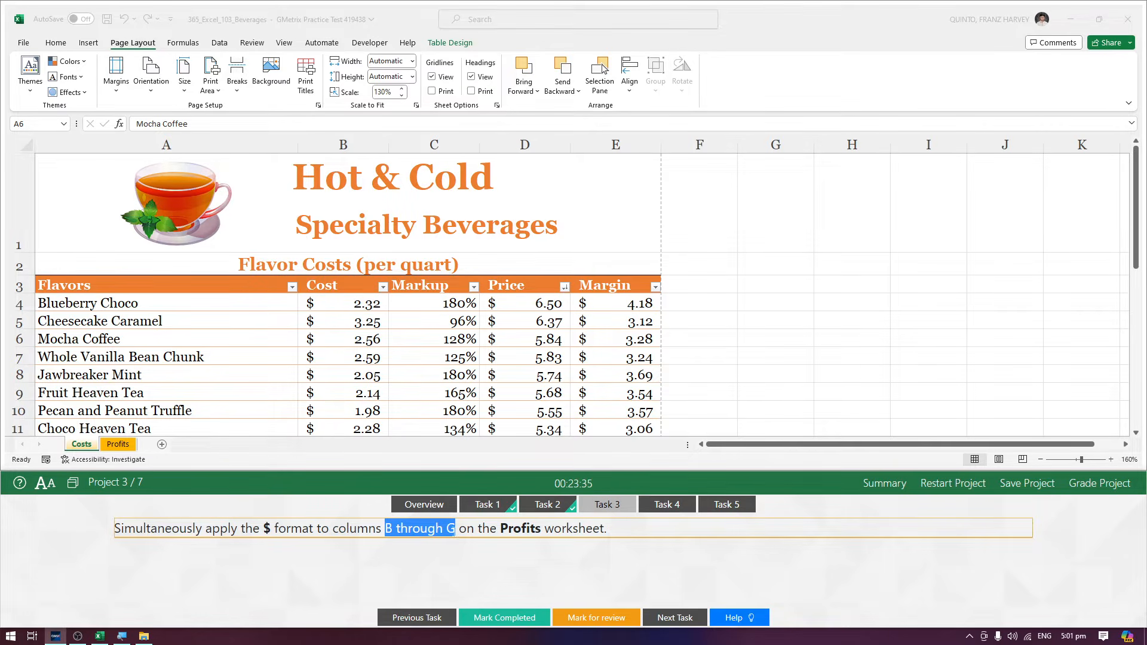
Open the Profits worksheet and select the entire columns B through G
{"action": "left_click", "coordinate": [118, 444]}
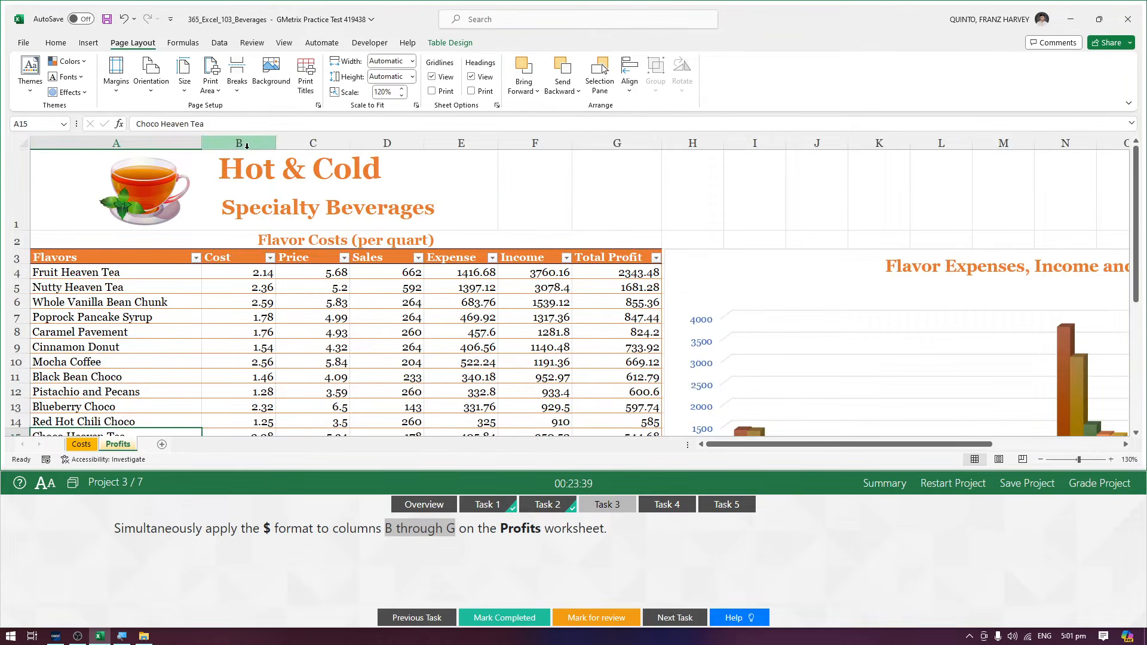
{"action": "left_click_drag", "start_coordinate": [241, 144], "coordinate": [597, 143]}
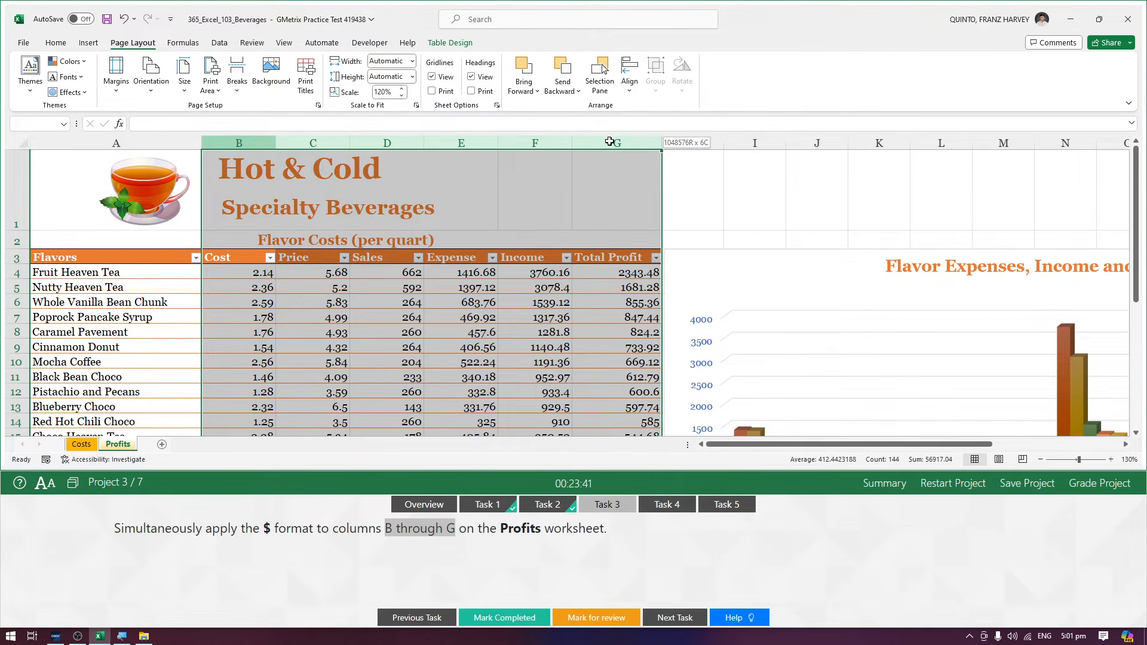
{"action": "left_click_drag", "start_coordinate": [609, 141], "coordinate": [609, 140]}
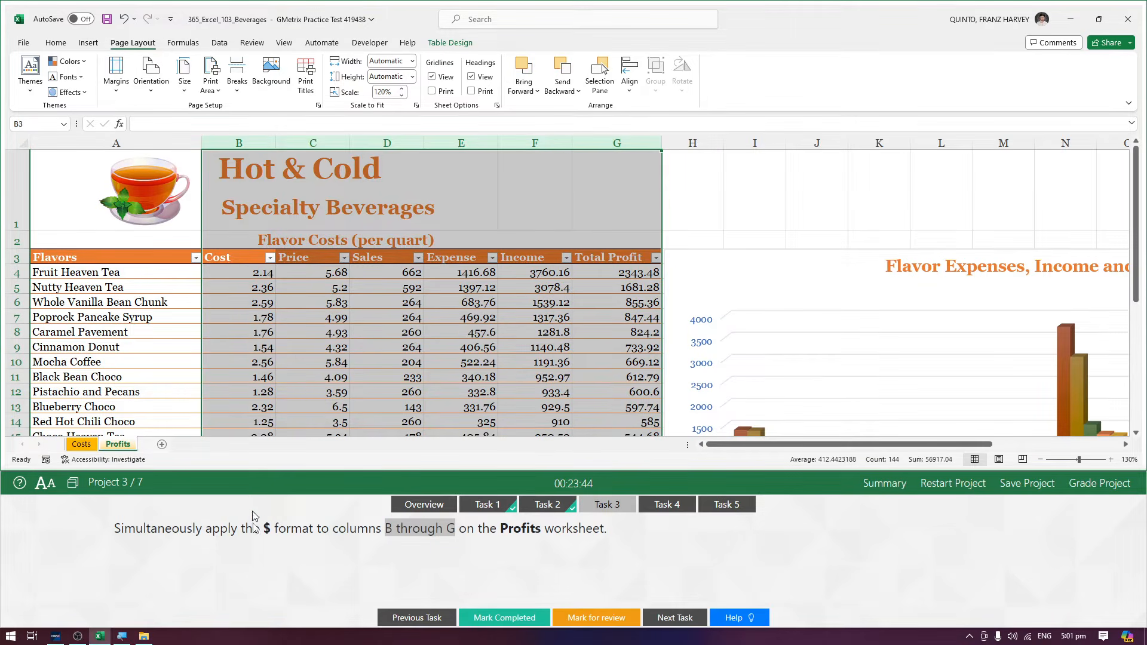
{"action": "left_click", "coordinate": [328, 363]}
{"action": "left_click", "coordinate": [363, 379]}
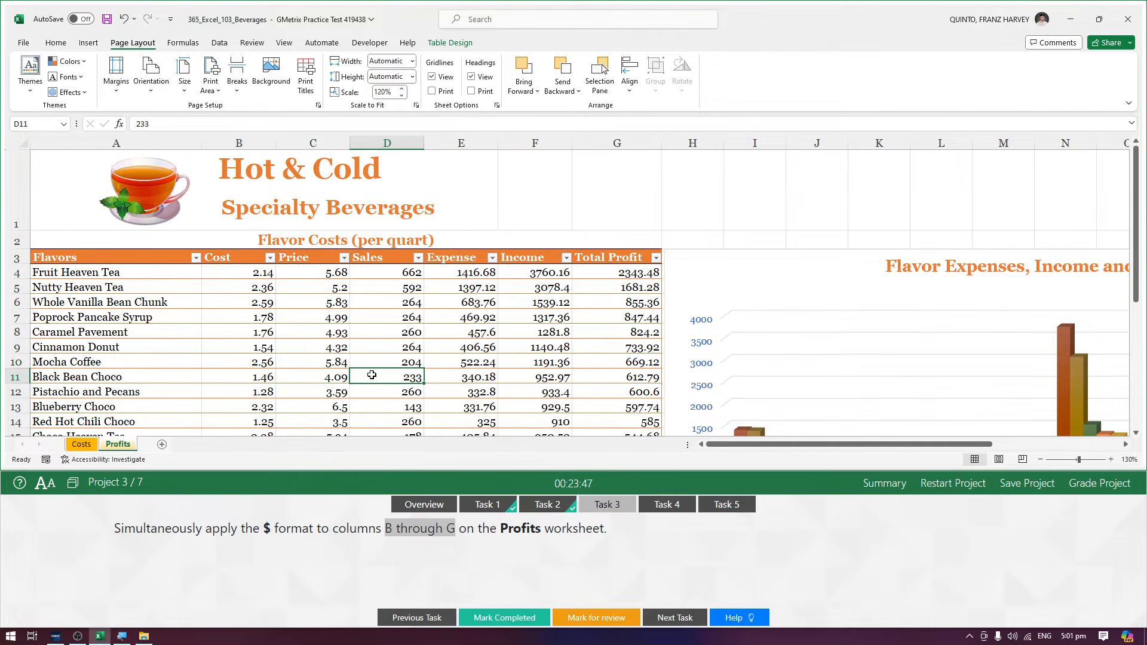
{"action": "left_click_drag", "start_coordinate": [237, 273], "coordinate": [612, 415]}
{"action": "scroll", "coordinate": [613, 415], "scroll_direction": "up", "scroll_amount": 3}
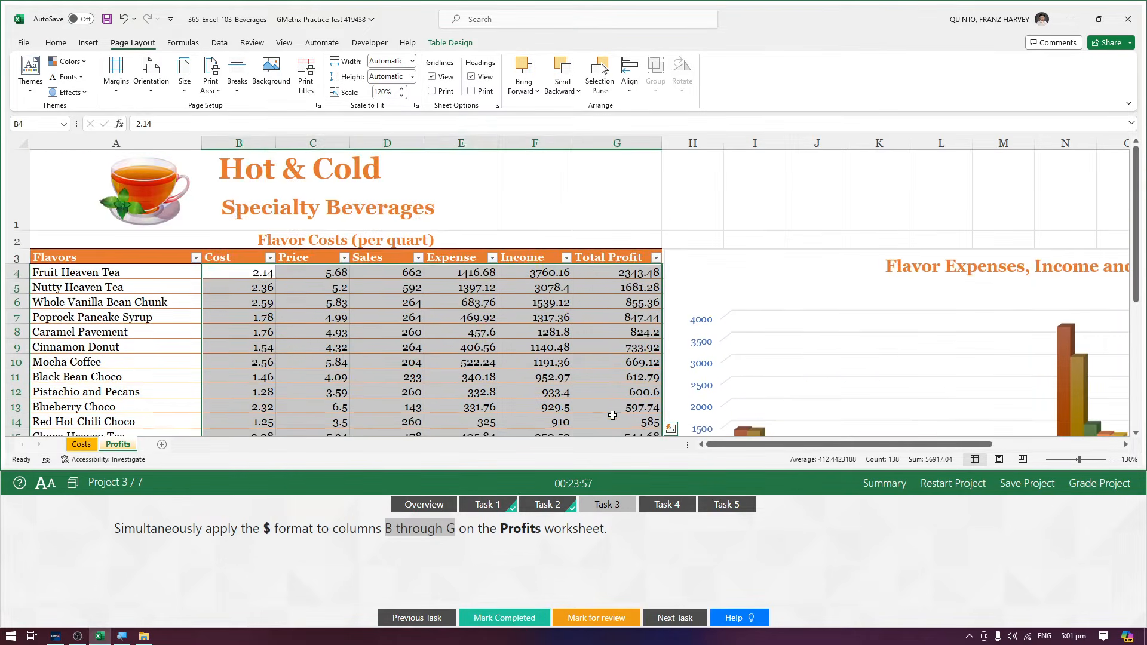
{"action": "left_click", "coordinate": [612, 415]}
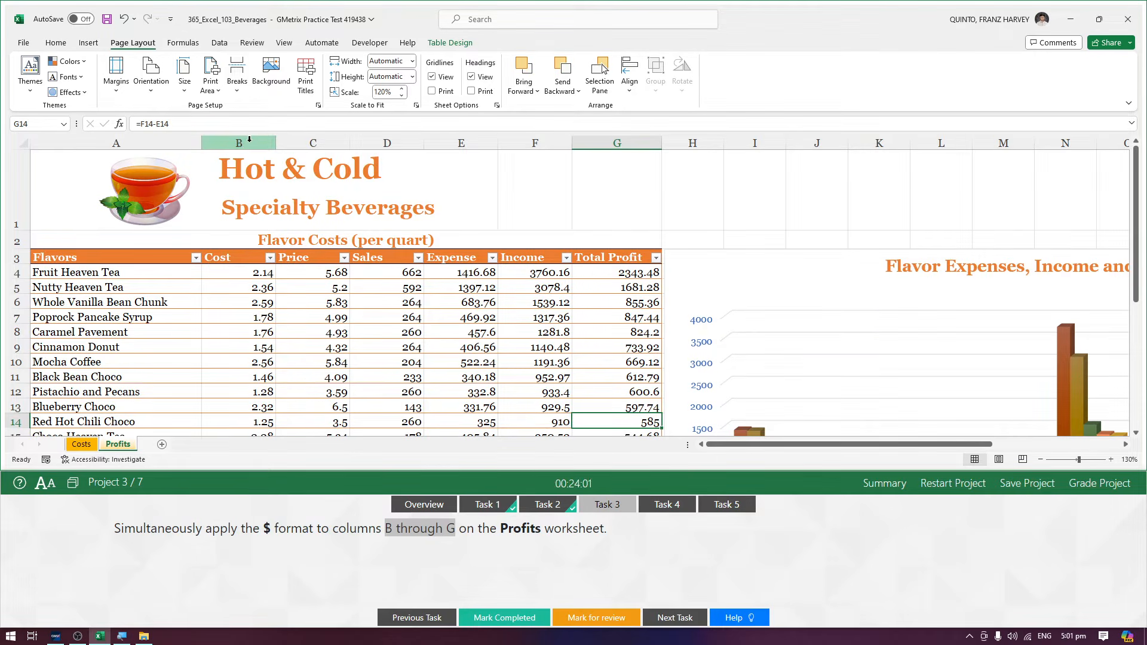
{"action": "left_click_drag", "start_coordinate": [245, 145], "coordinate": [617, 144]}
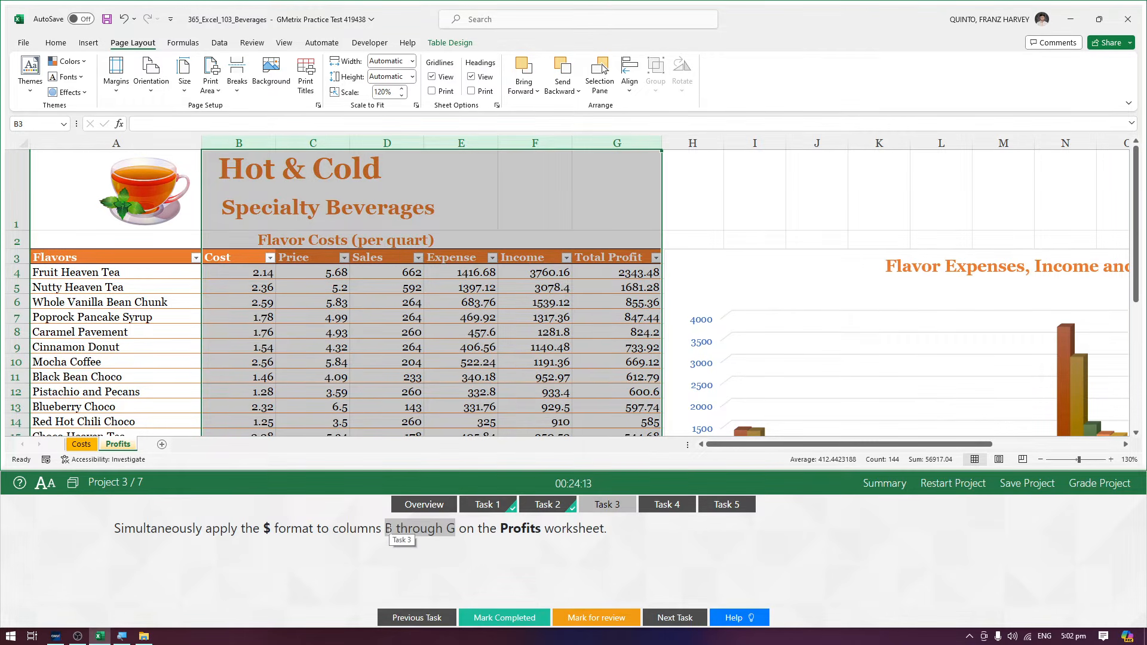
{"action": "left_click", "coordinate": [307, 383]}
{"action": "left_click", "coordinate": [240, 146]}
{"action": "left_click_drag", "start_coordinate": [240, 146], "coordinate": [627, 146]}
{"action": "left_click_drag", "start_coordinate": [244, 273], "coordinate": [599, 389]}
{"action": "left_click", "coordinate": [591, 385]}
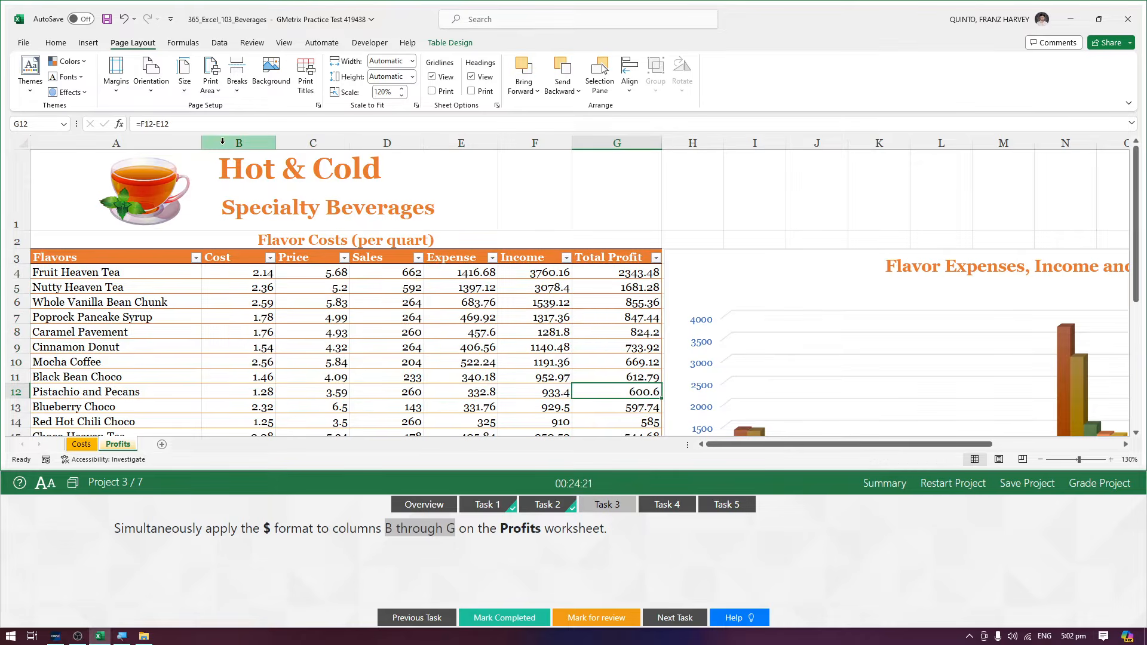
Apply the $ English (United States) accounting format to the entire columns B through G on the Profits worksheet
{"action": "left_click_drag", "start_coordinate": [239, 144], "coordinate": [606, 142]}
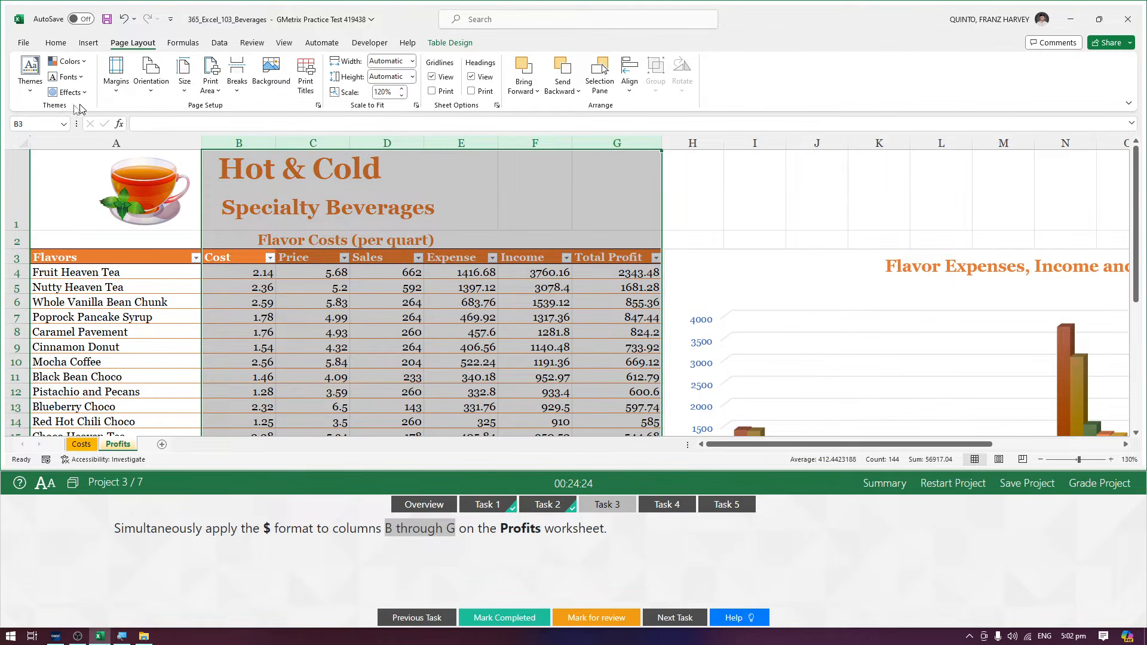
{"action": "left_click", "coordinate": [58, 44]}
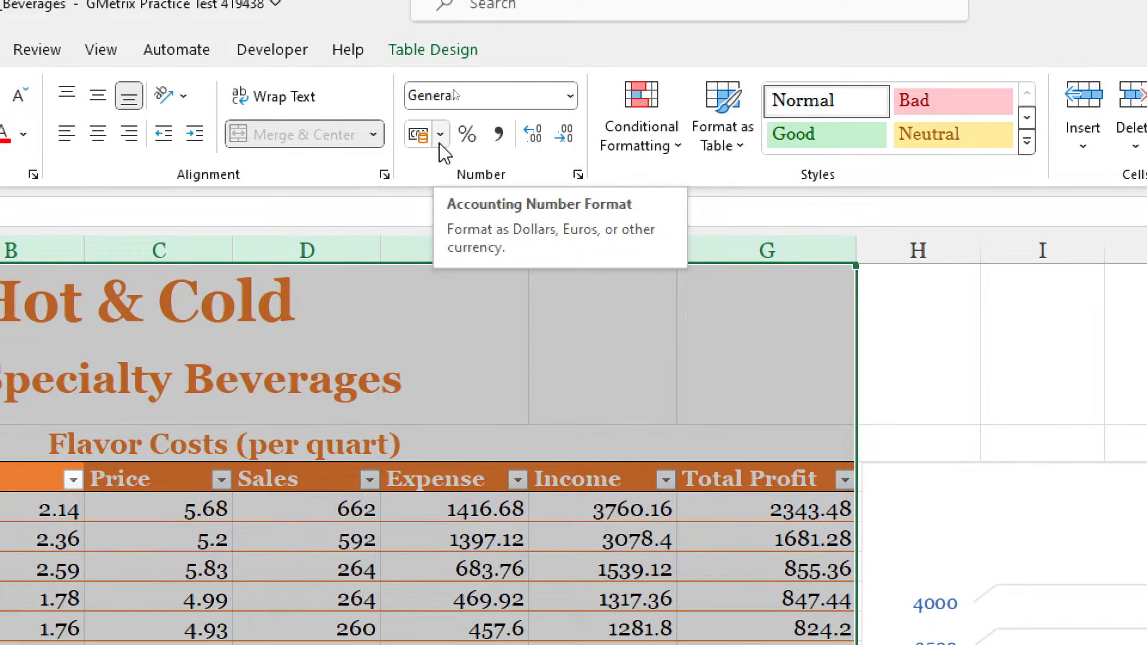
{"action": "left_click", "coordinate": [418, 136]}
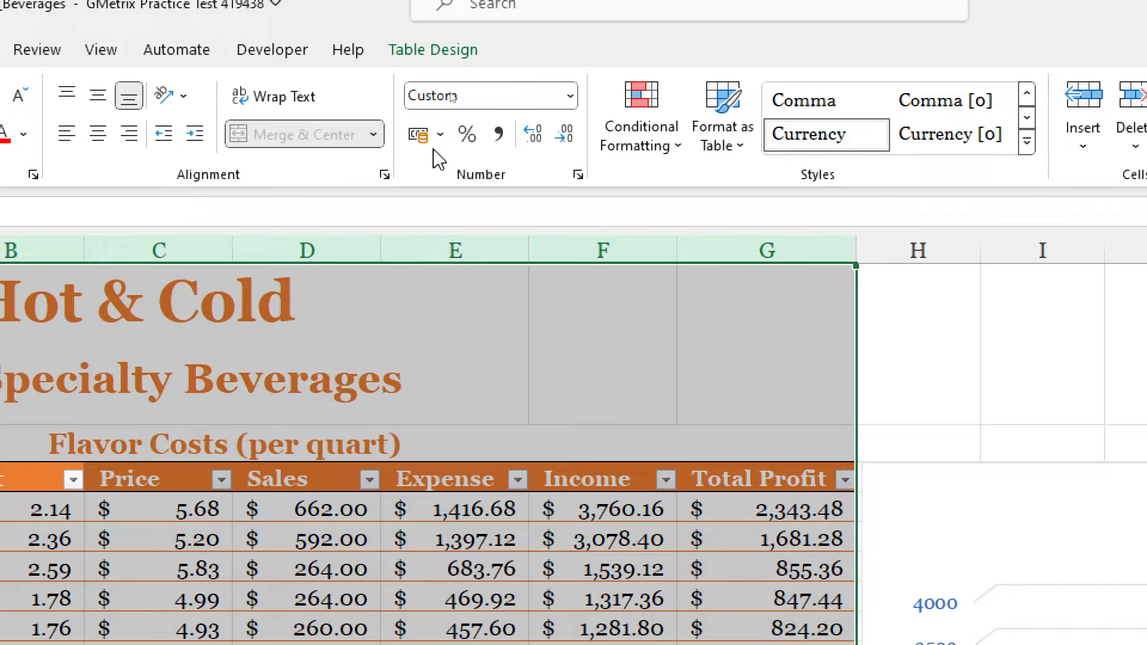
{"action": "key", "text": "ctrl+z"}
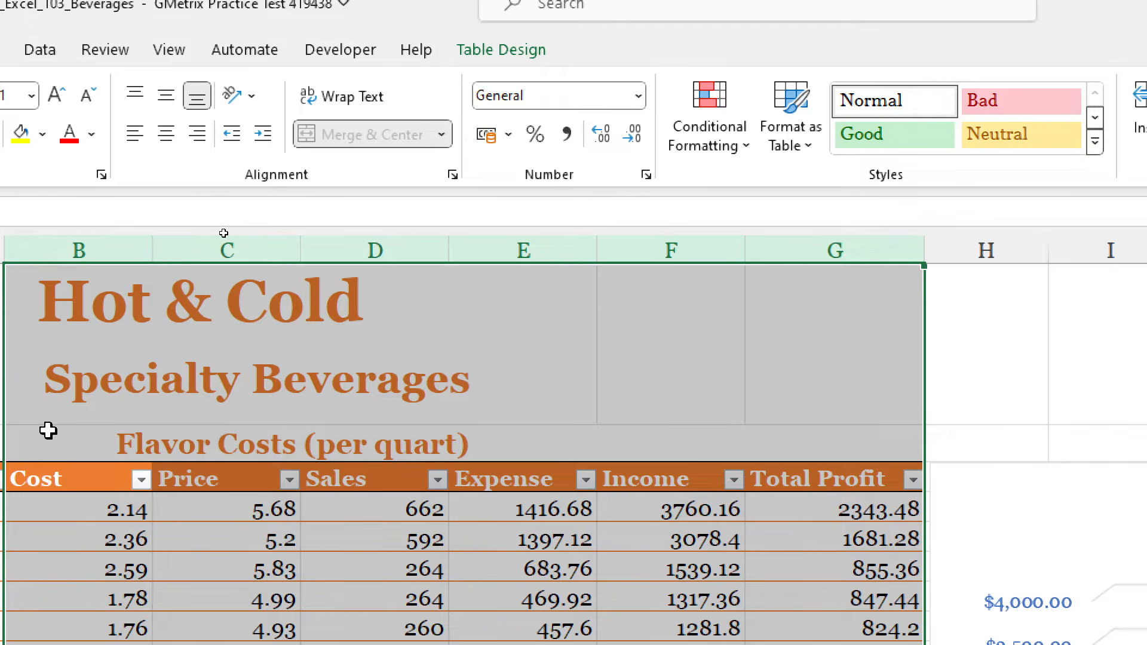
{"action": "left_click", "coordinate": [508, 134]}
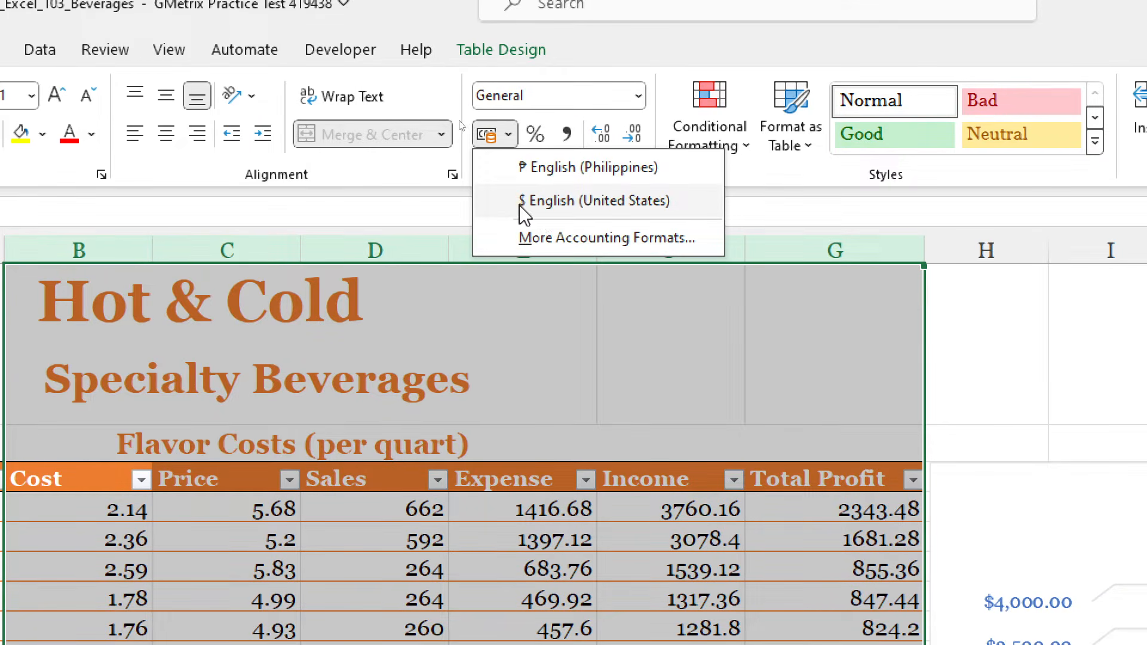
{"action": "left_click", "coordinate": [607, 206]}
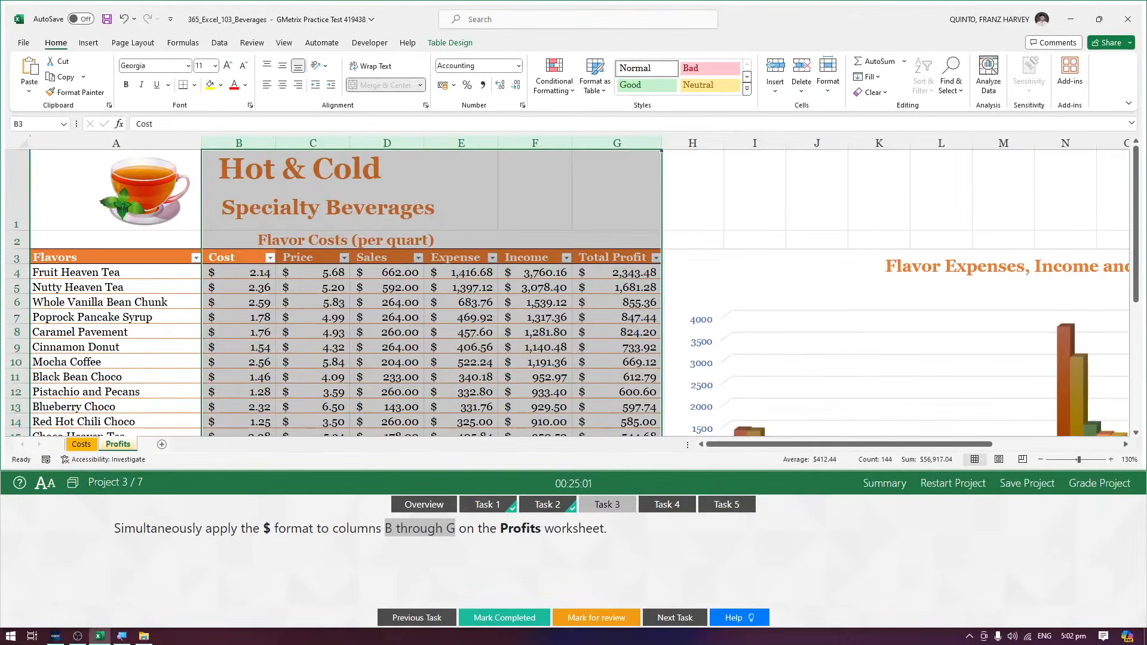
{"action": "left_click", "coordinate": [476, 375]}
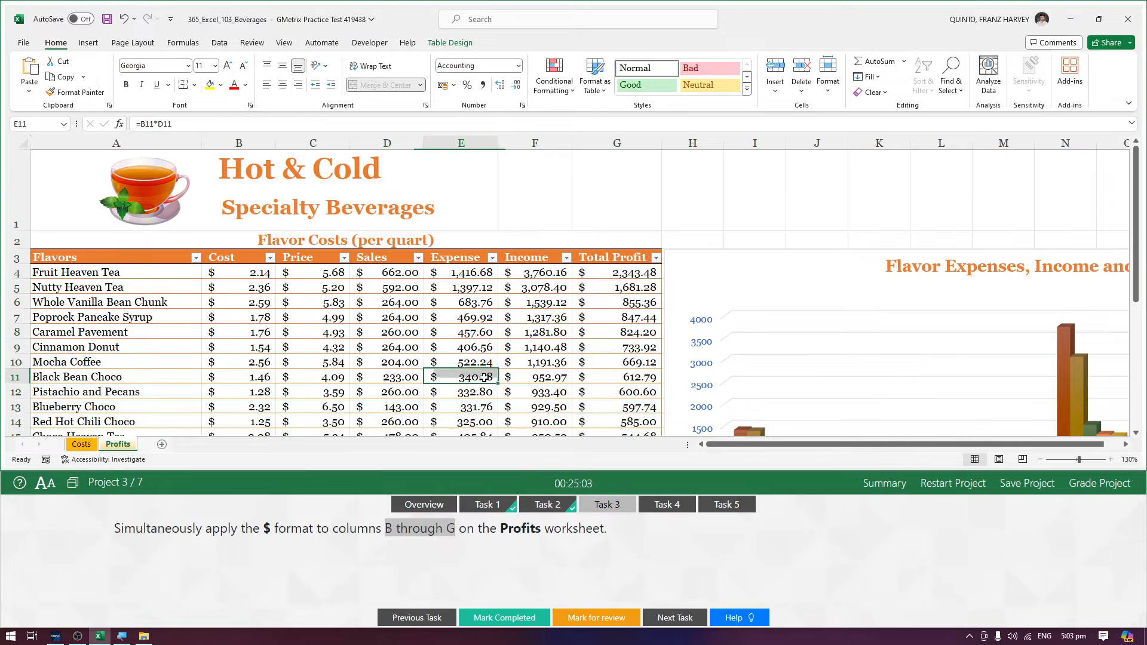
Mark Task 3 as completed and open Task 4's instruction about the chart on the Profits worksheet
{"action": "left_click", "coordinate": [526, 621]}
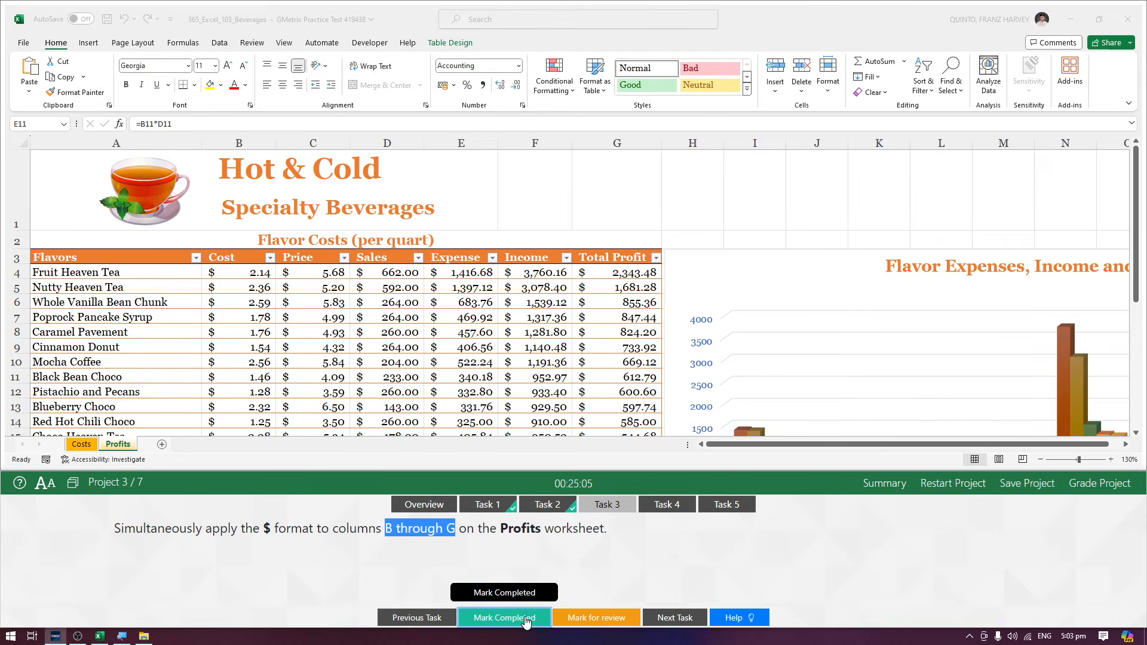
{"action": "left_click", "coordinate": [667, 508]}
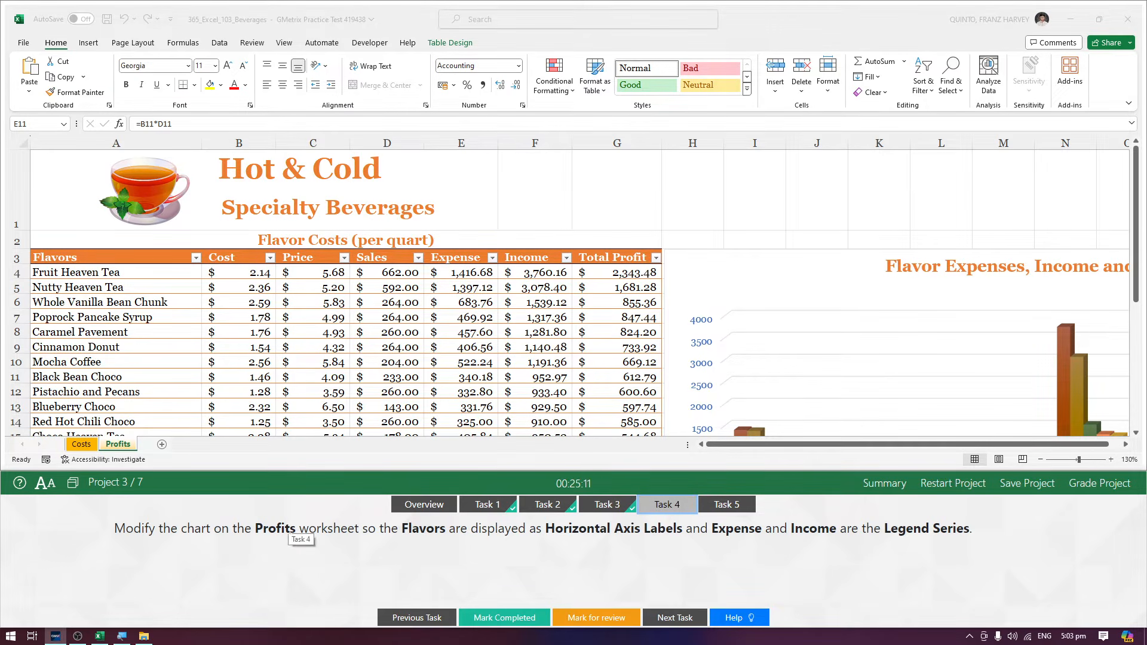
Examine the horizontal axis labels and legend entries of the Flavor Expenses, Income and Profit chart on the Profits worksheet
{"action": "left_click", "coordinate": [756, 444]}
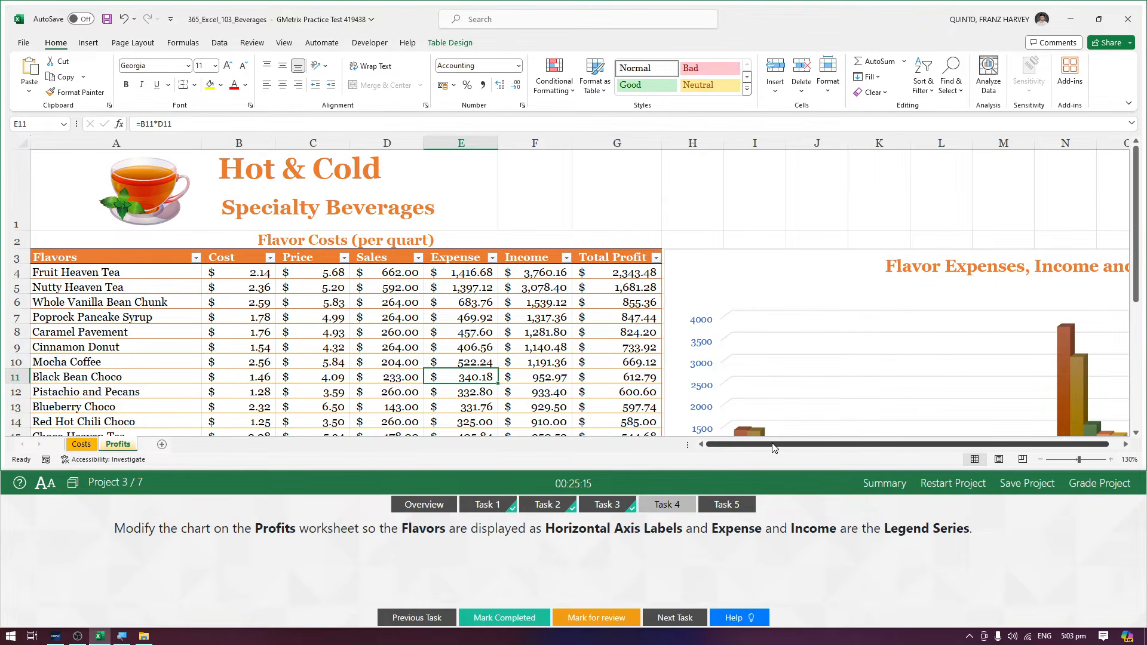
{"action": "scroll", "coordinate": [888, 424], "scroll_direction": "down", "scroll_amount": 1, "text": "ctrl"}
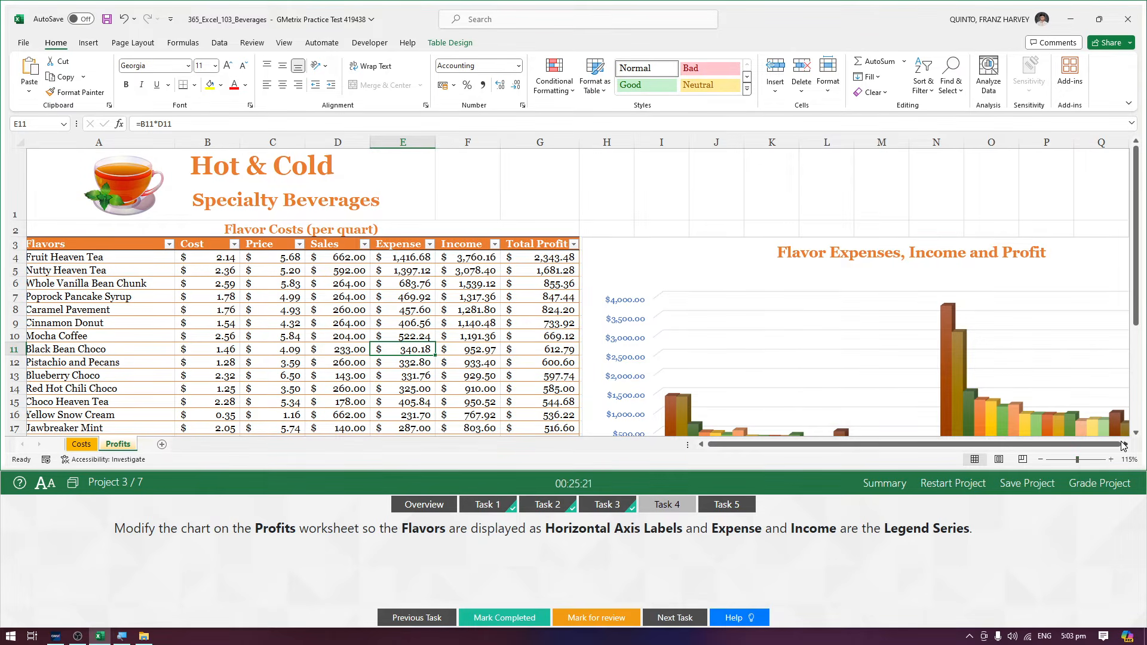
{"action": "scroll", "coordinate": [719, 367], "scroll_direction": "right", "scroll_amount": 5}
{"action": "scroll", "coordinate": [719, 368], "scroll_direction": "down", "scroll_amount": 3}
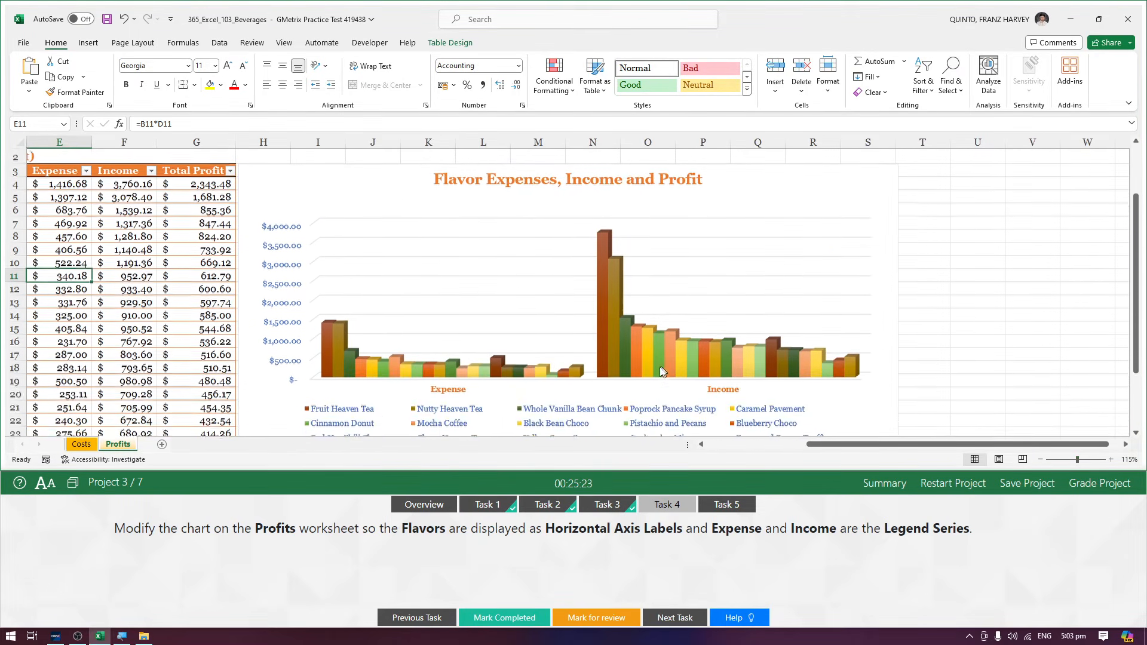
{"action": "scroll", "coordinate": [434, 253], "scroll_direction": "up", "scroll_amount": 1}
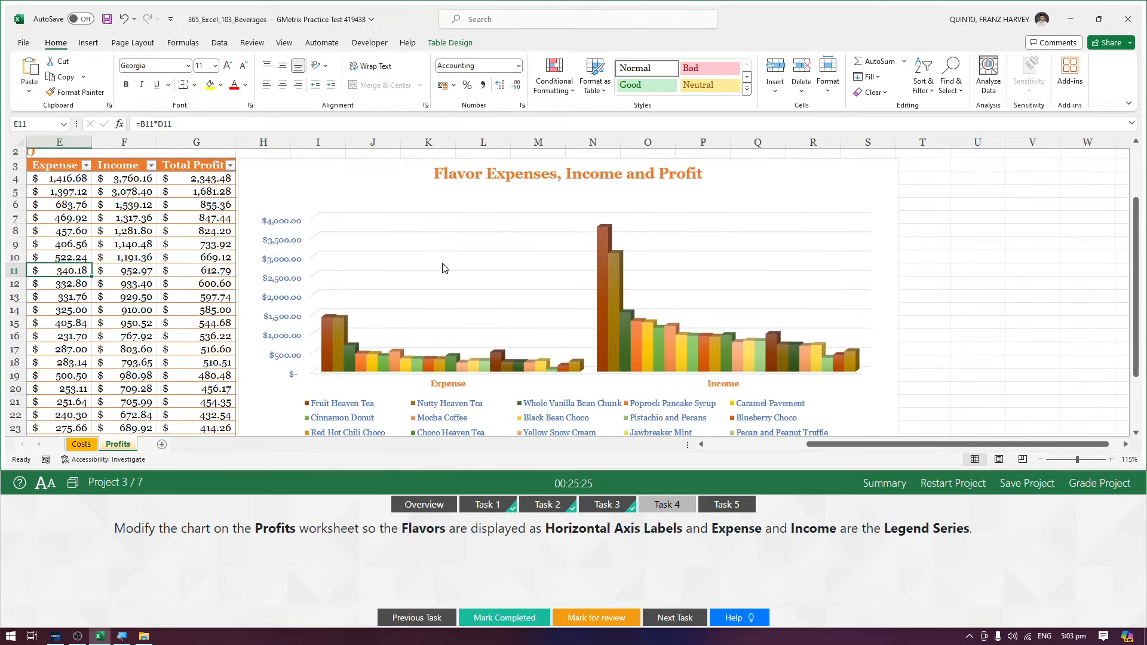
{"action": "scroll", "coordinate": [472, 257], "scroll_direction": "down", "scroll_amount": 2}
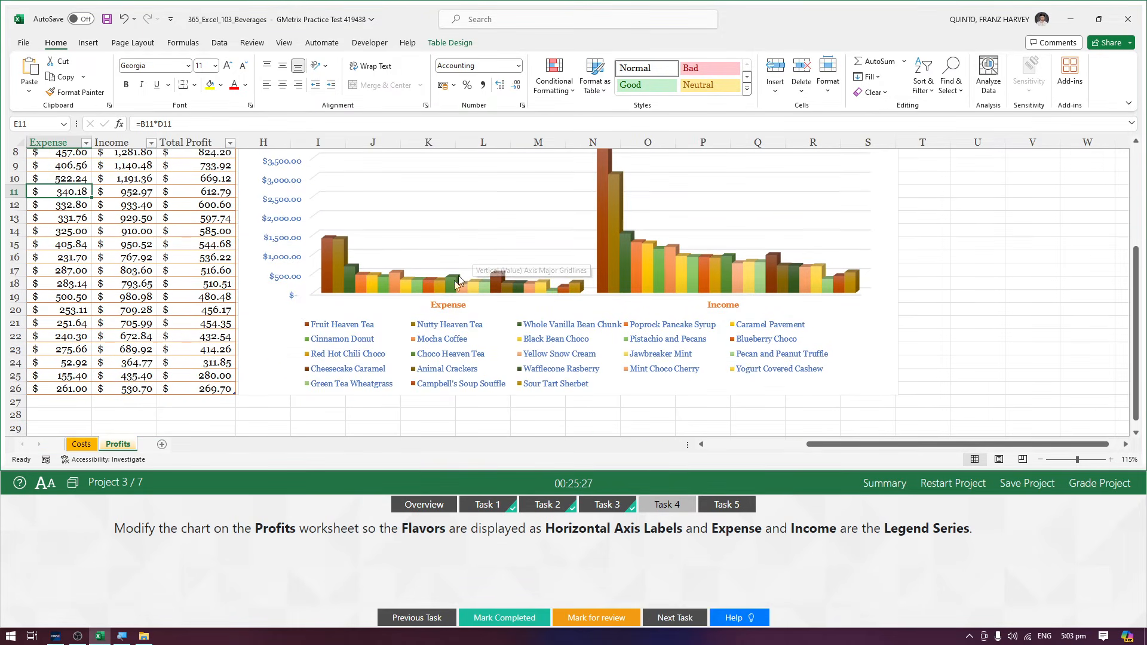
{"action": "scroll", "coordinate": [457, 280], "scroll_direction": "down", "scroll_amount": 1}
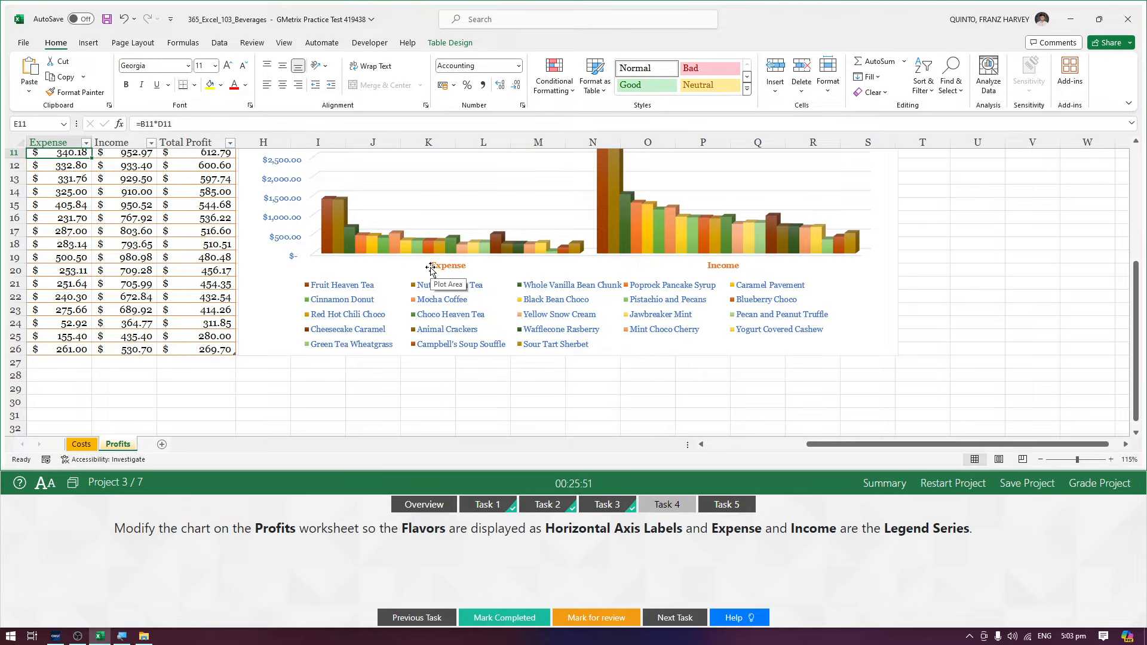
{"action": "scroll", "coordinate": [703, 285], "scroll_direction": "up", "scroll_amount": 2}
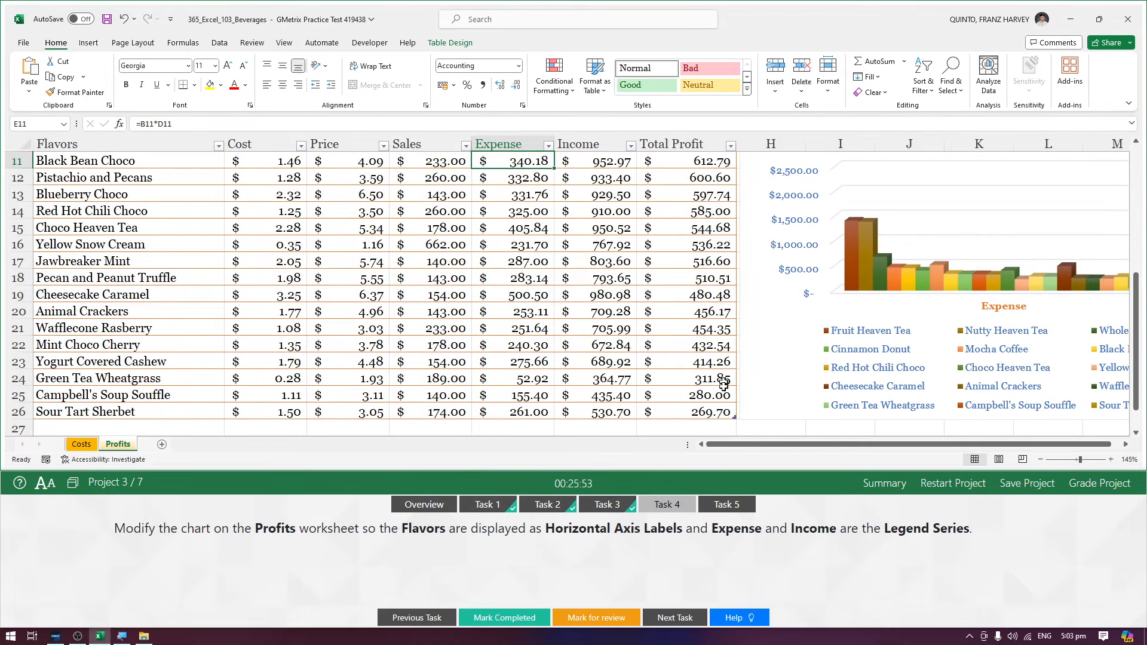
{"action": "left_click_drag", "start_coordinate": [734, 444], "coordinate": [1003, 449]}
{"action": "left_click", "coordinate": [1126, 444]}
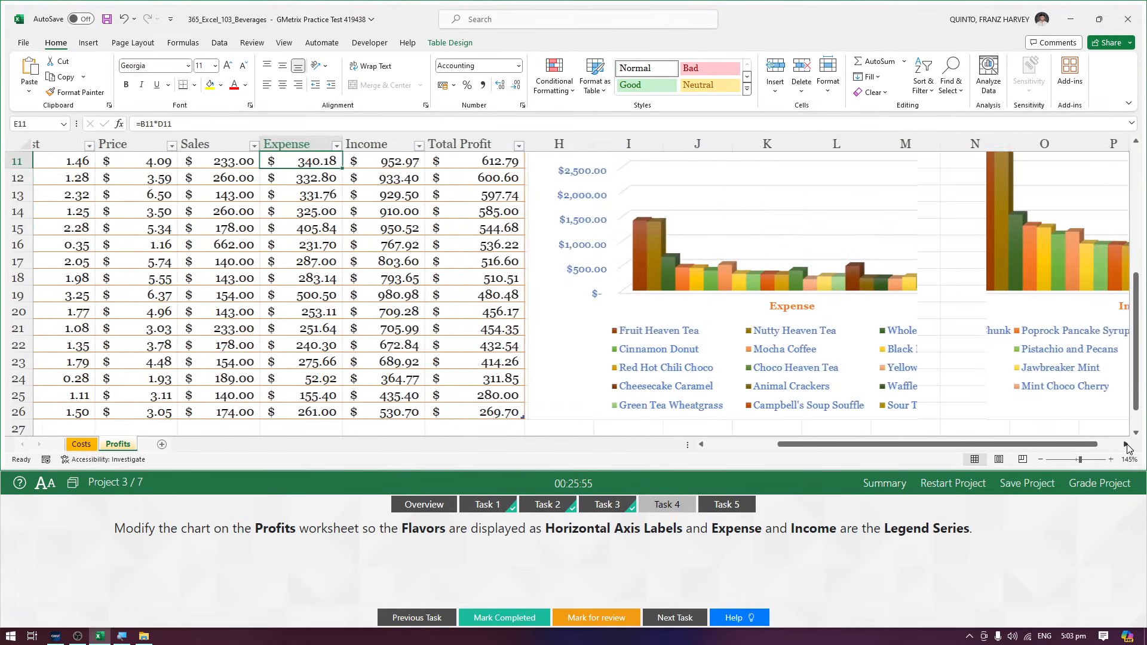
{"action": "left_click", "coordinate": [1069, 409]}
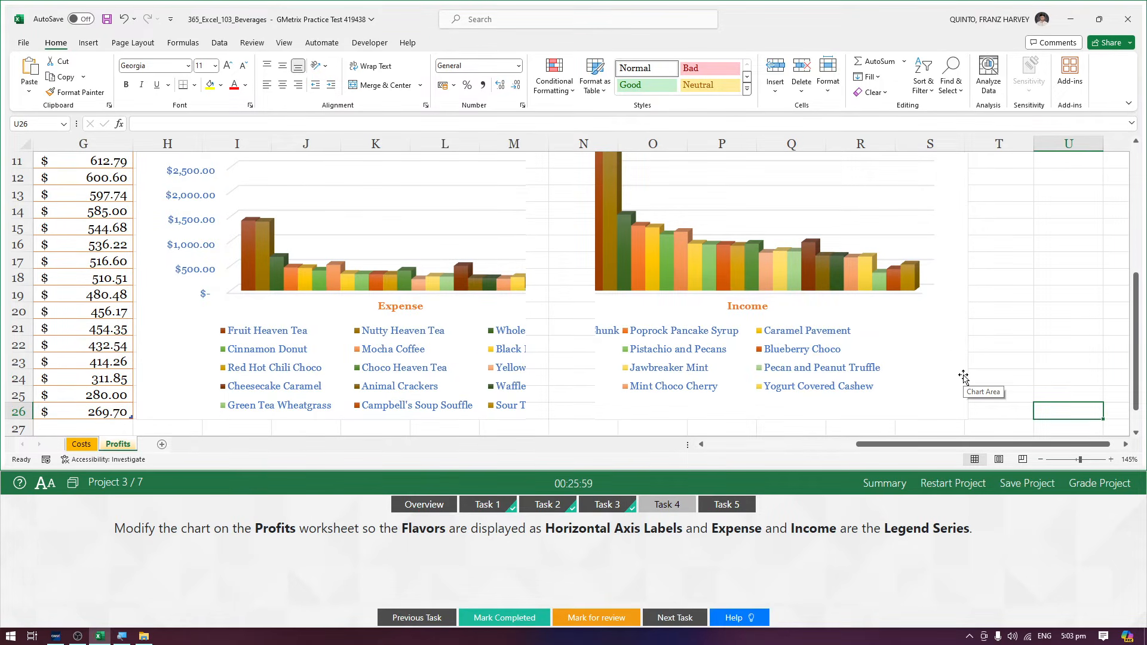
Switch the Profits chart's rows and columns so the Flavors are the horizontal axis labels and Expense and Income the legend series
{"action": "left_click", "coordinate": [534, 366]}
{"action": "scroll", "coordinate": [624, 359], "scroll_direction": "up", "scroll_amount": 3}
{"action": "scroll", "coordinate": [624, 360], "scroll_direction": "left", "scroll_amount": 5}
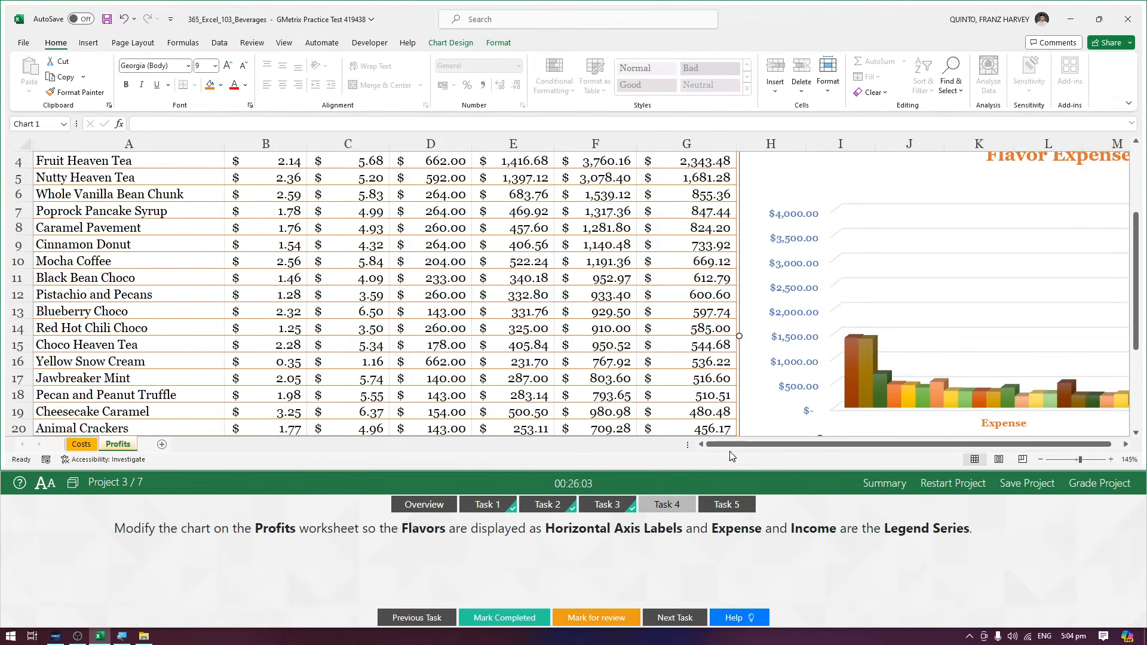
{"action": "left_click_drag", "start_coordinate": [732, 445], "coordinate": [962, 444]}
{"action": "scroll", "coordinate": [1079, 393], "scroll_direction": "right", "scroll_amount": 5}
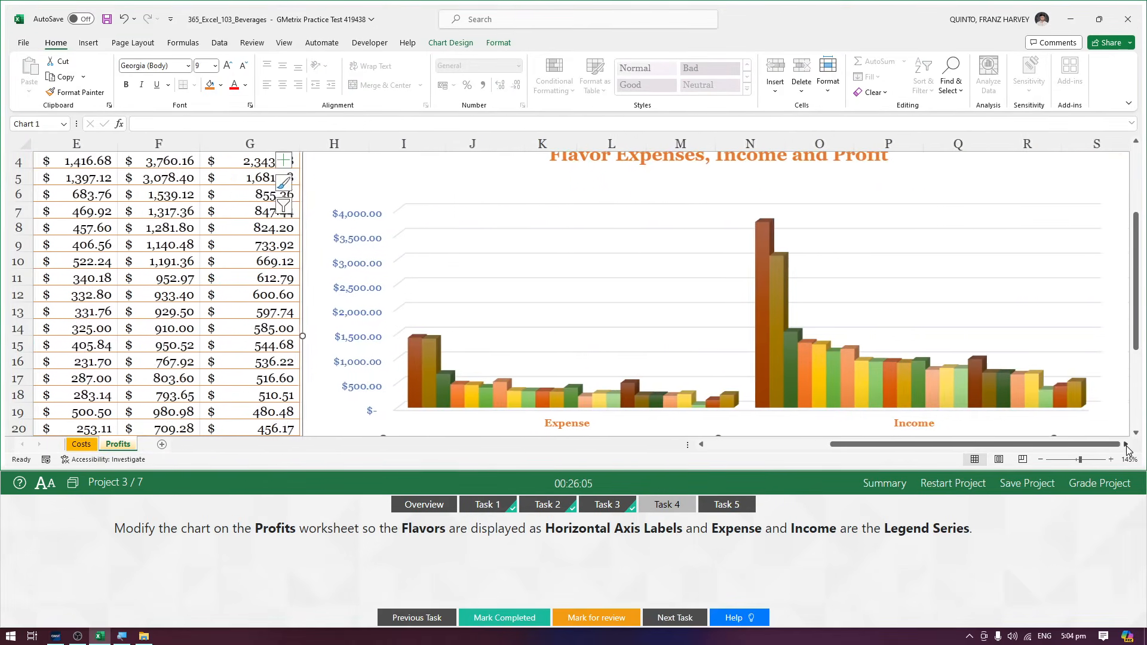
{"action": "scroll", "coordinate": [1080, 393], "scroll_direction": "up", "scroll_amount": 1}
{"action": "left_click", "coordinate": [972, 269]}
{"action": "scroll", "coordinate": [974, 271], "scroll_direction": "down", "scroll_amount": 1}
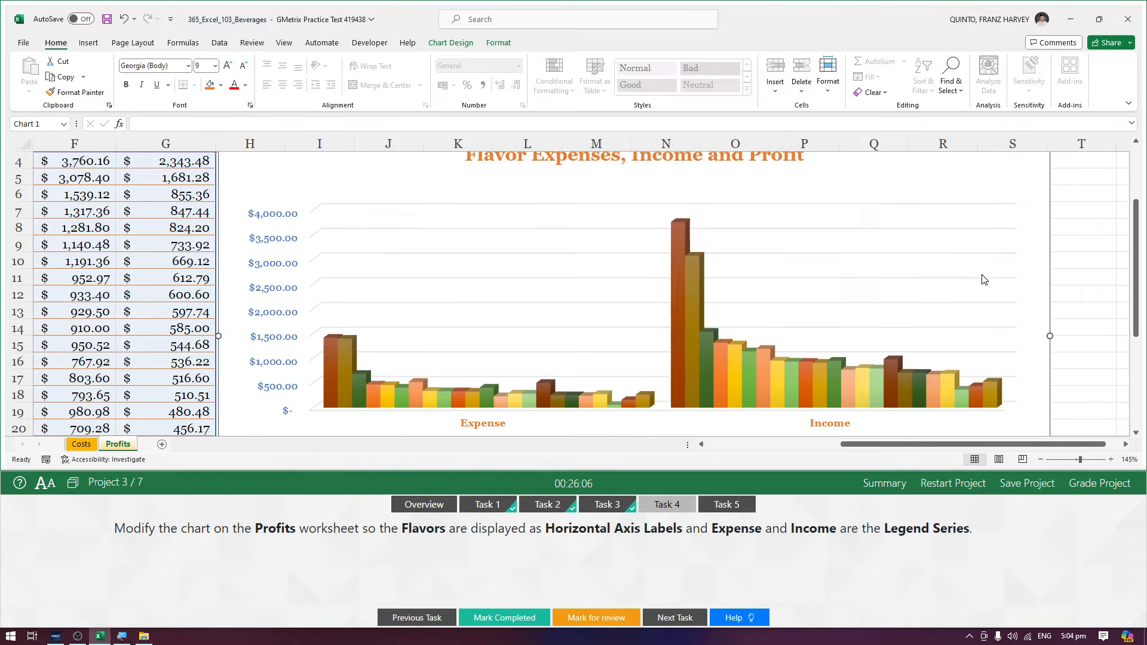
{"action": "left_click", "coordinate": [450, 43]}
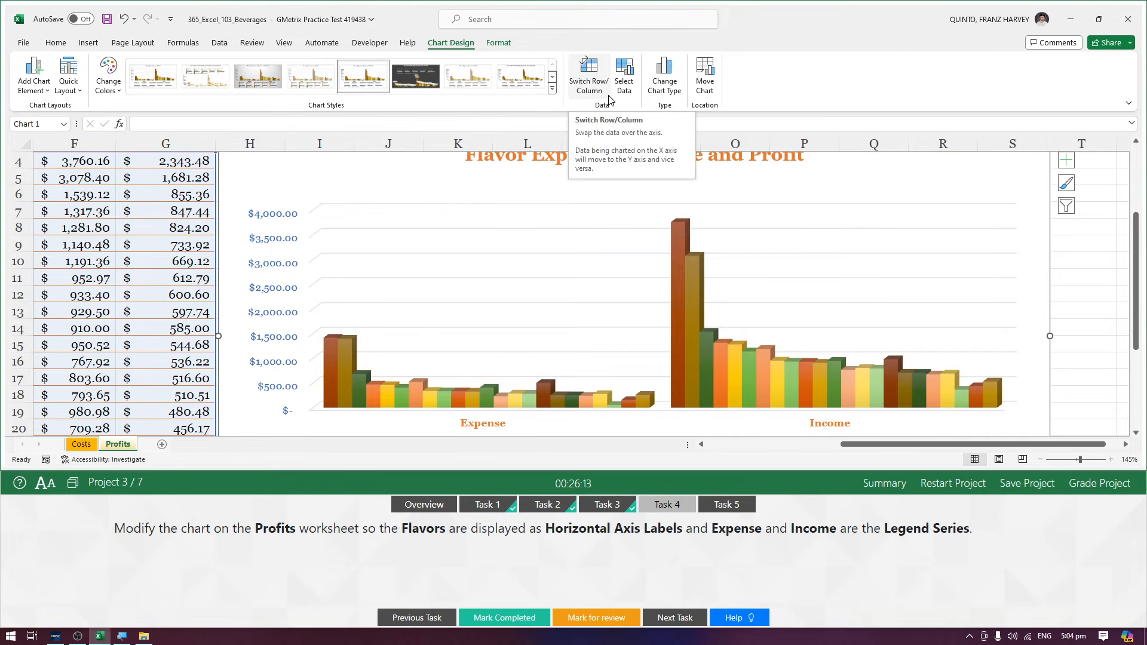
{"action": "scroll", "coordinate": [602, 242], "scroll_direction": "down", "scroll_amount": 1}
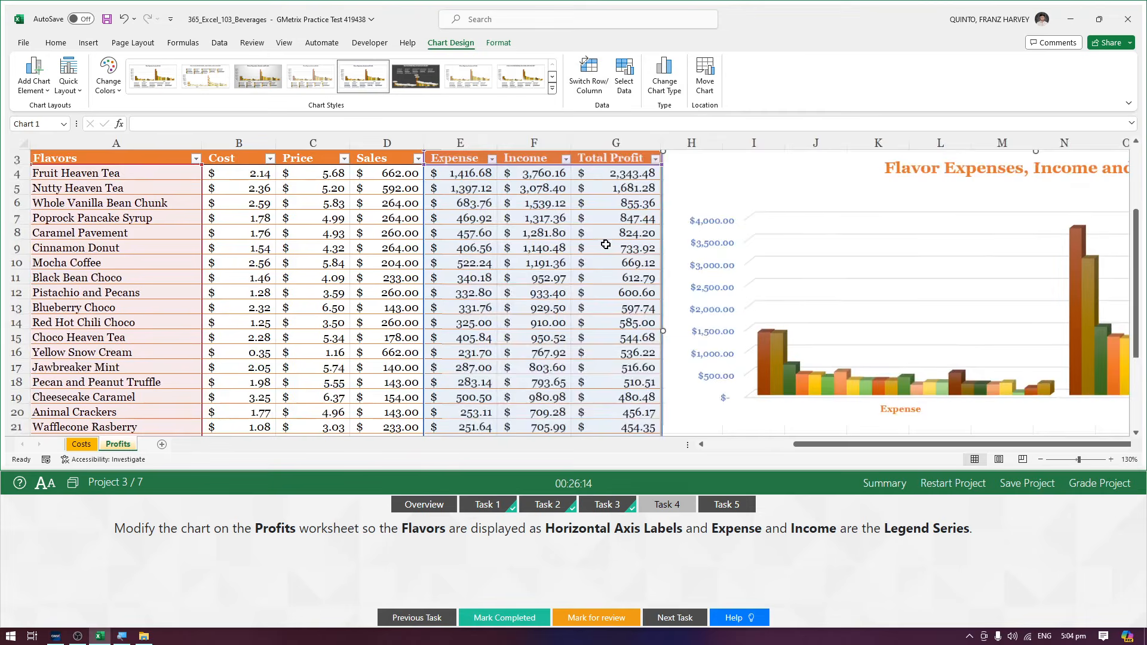
{"action": "left_click_drag", "start_coordinate": [756, 445], "coordinate": [1132, 451]}
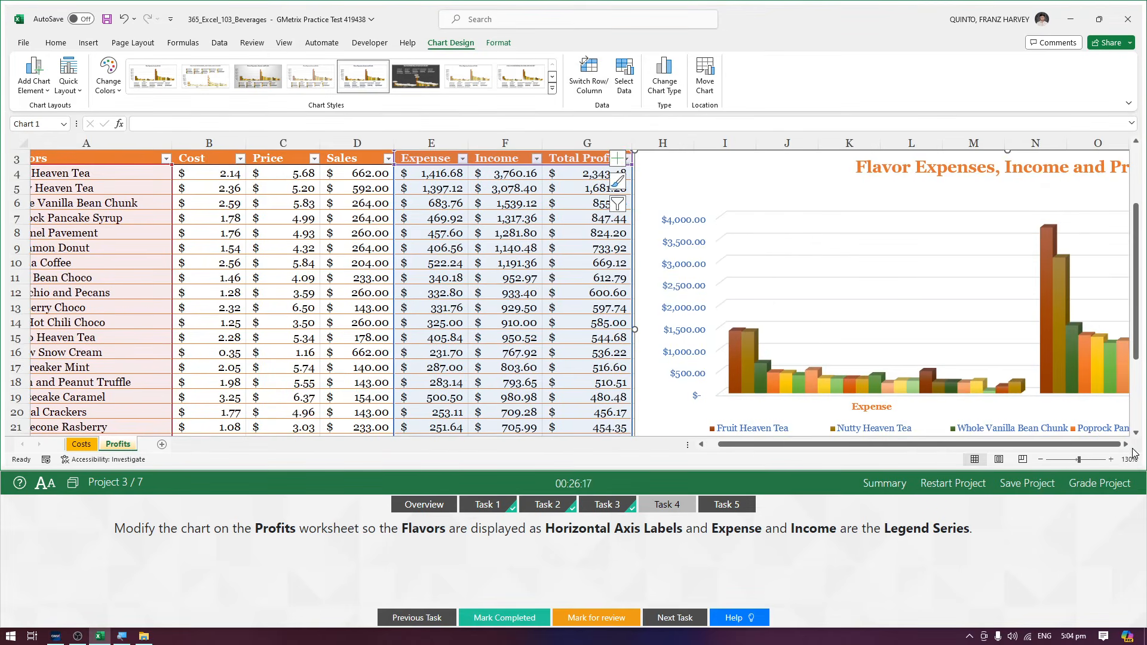
{"action": "scroll", "coordinate": [1036, 408], "scroll_direction": "down", "scroll_amount": 2}
{"action": "left_click_drag", "start_coordinate": [1011, 444], "coordinate": [1118, 447]}
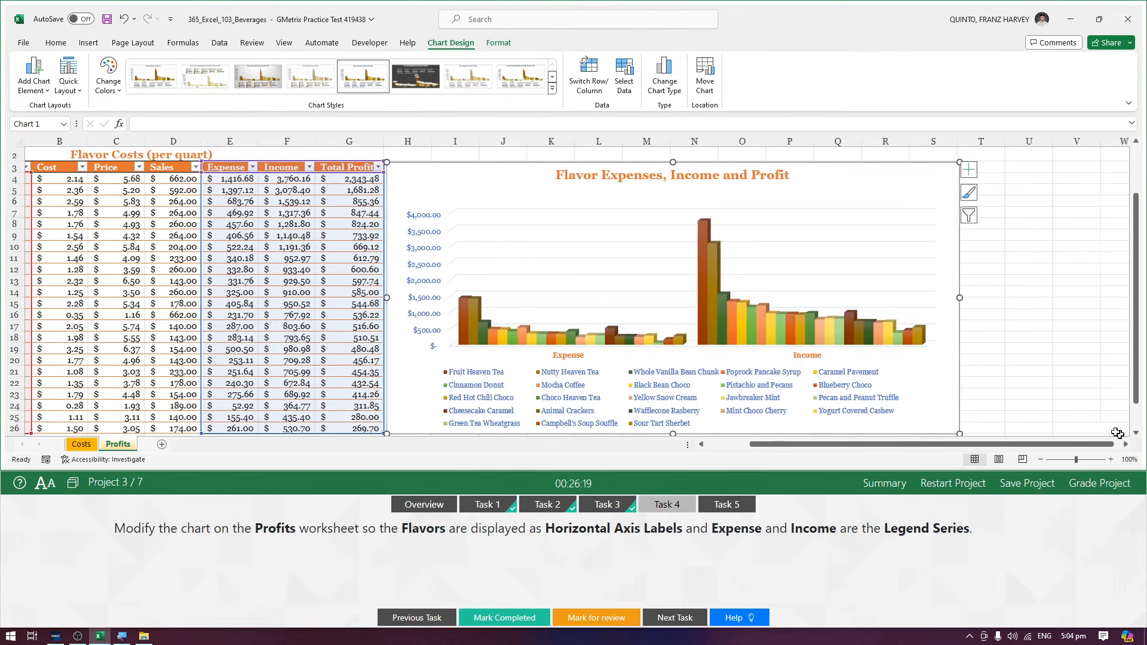
{"action": "left_click", "coordinate": [590, 73]}
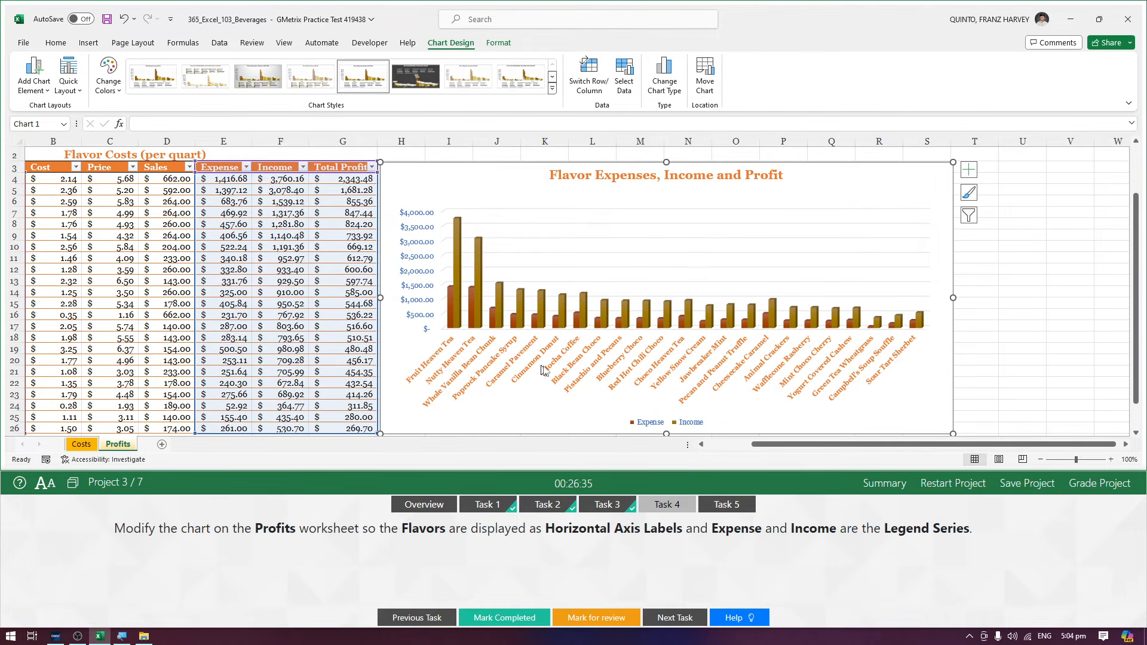
{"action": "left_click", "coordinate": [1031, 306]}
{"action": "left_click", "coordinate": [910, 182]}
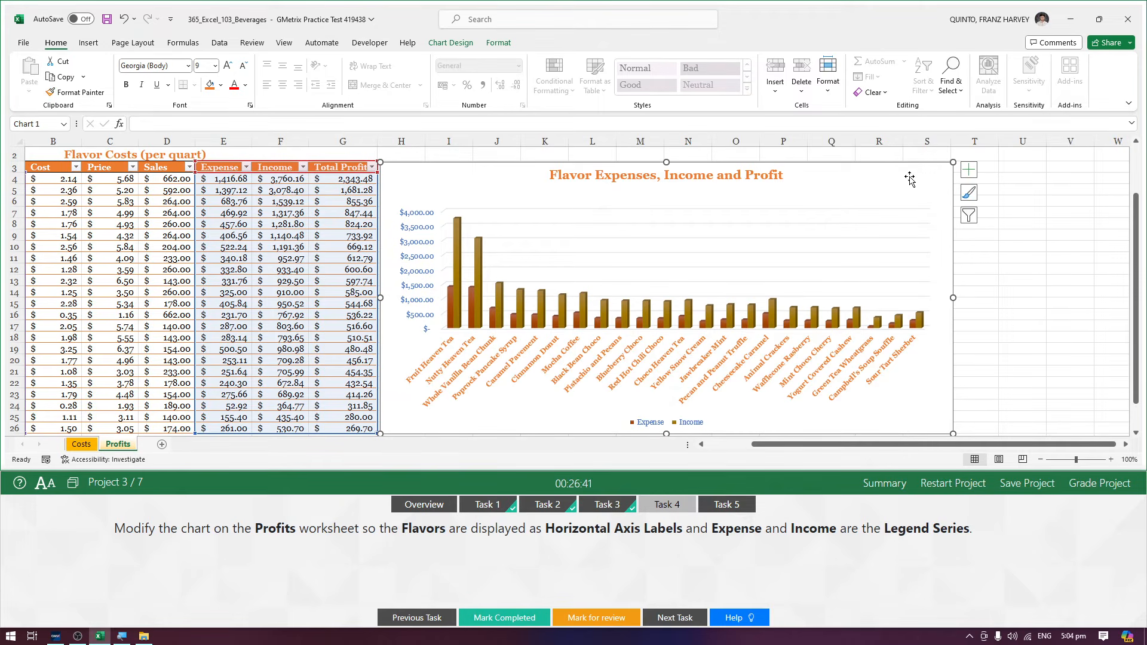
{"action": "left_click", "coordinate": [450, 43]}
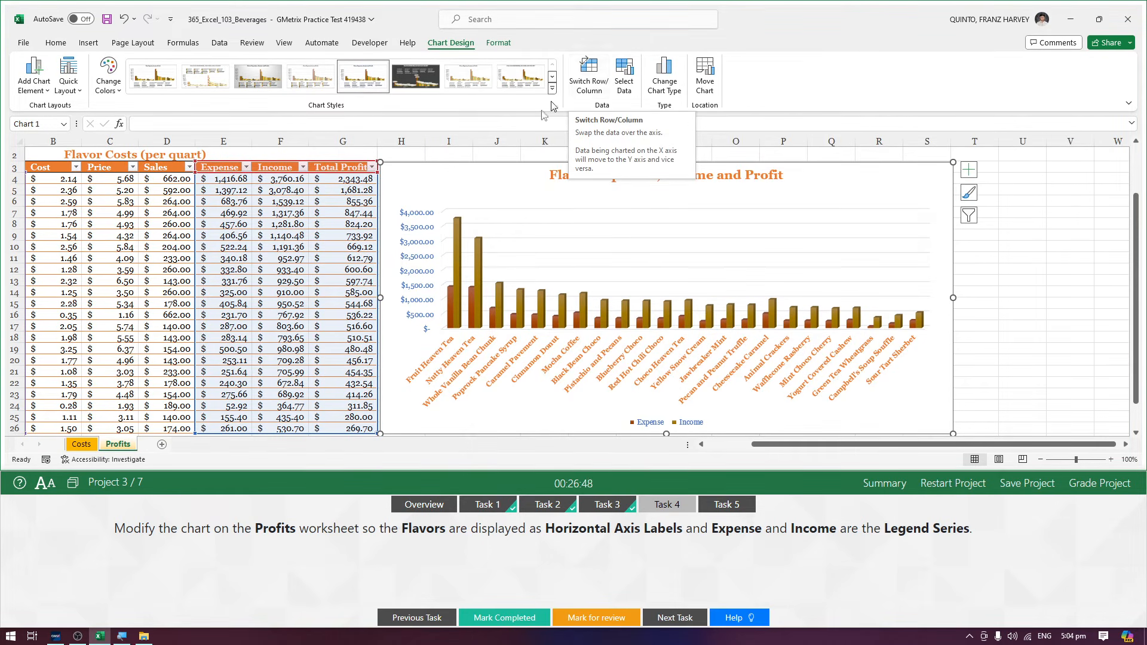
Mark Task 4 as completed and open Task 5's instruction about the chart legend
{"action": "left_click", "coordinate": [501, 620]}
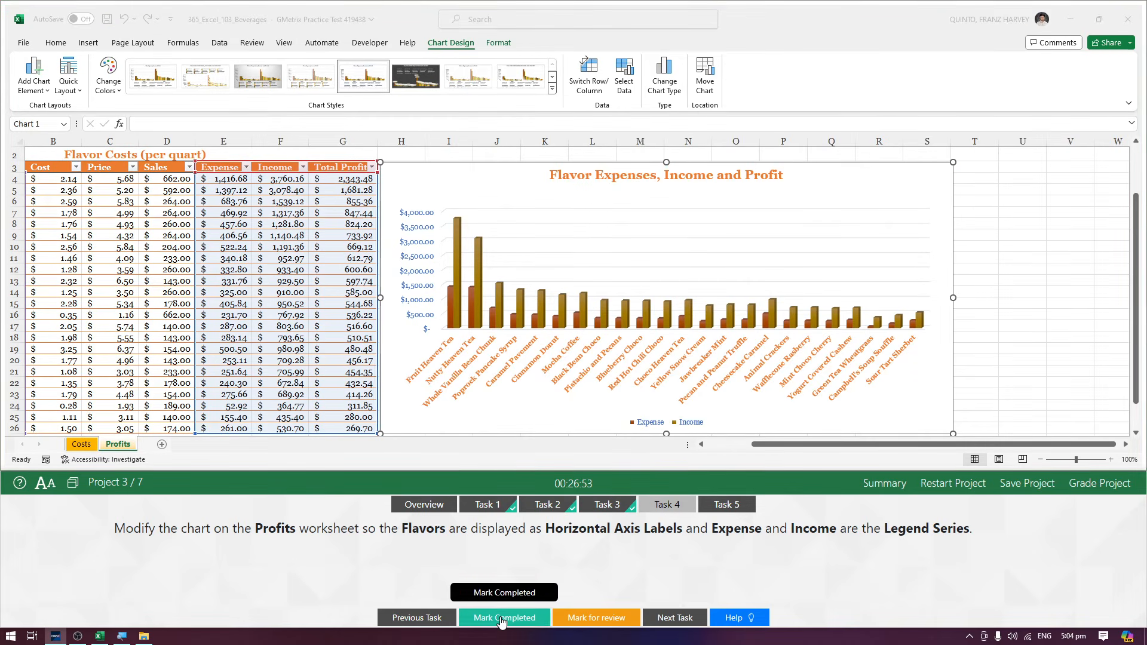
{"action": "left_click", "coordinate": [732, 506]}
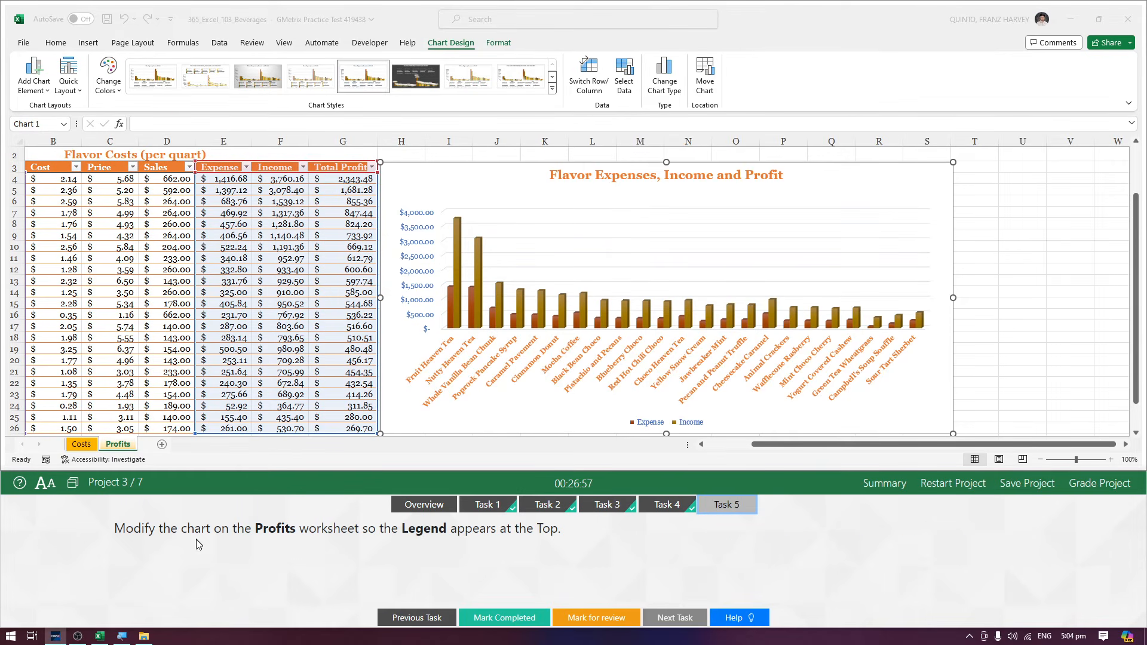
Place the legend of the Profits chart at the Top and mark Task 5 as completed
{"action": "left_click", "coordinate": [431, 186]}
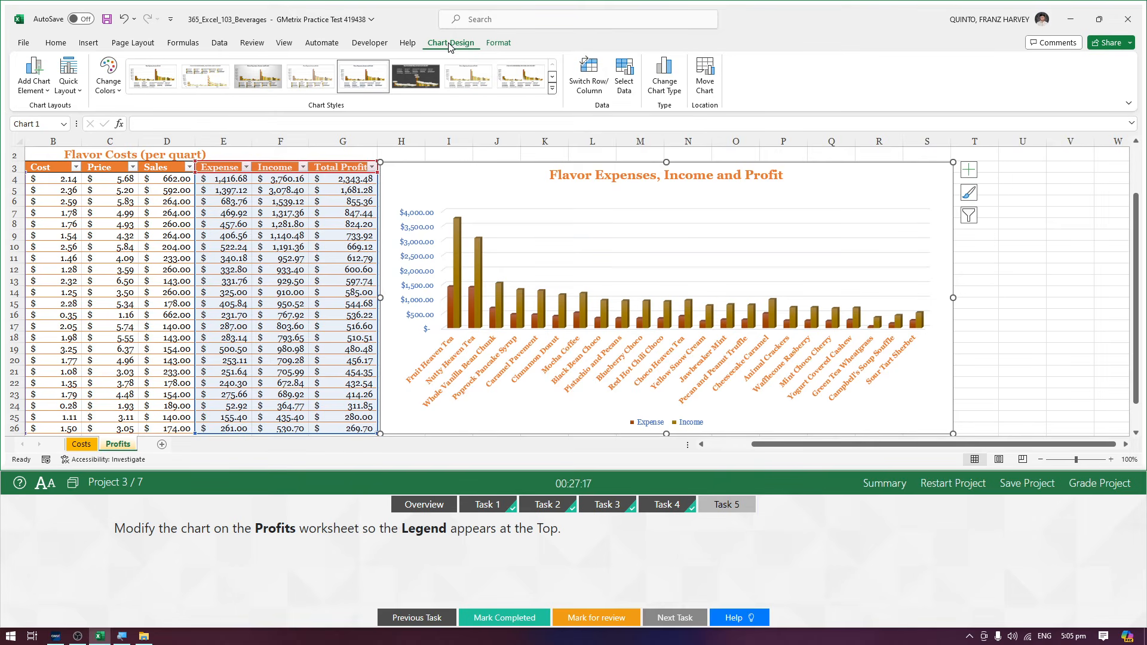
{"action": "left_click", "coordinate": [48, 98]}
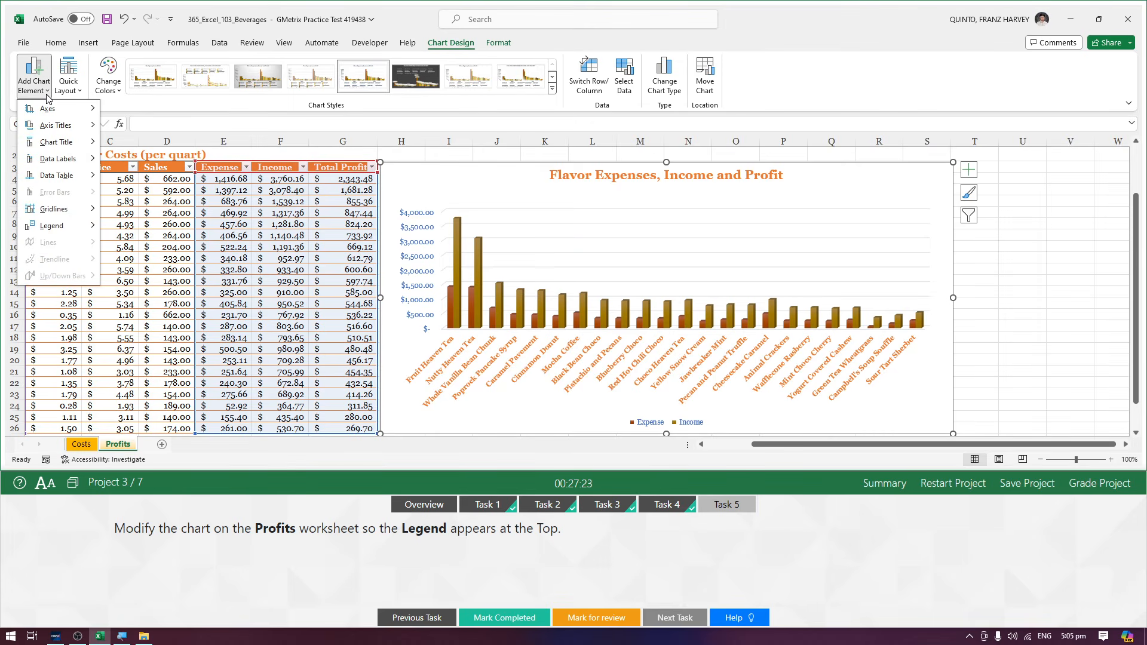
{"action": "mouse_move", "coordinate": [68, 232]}
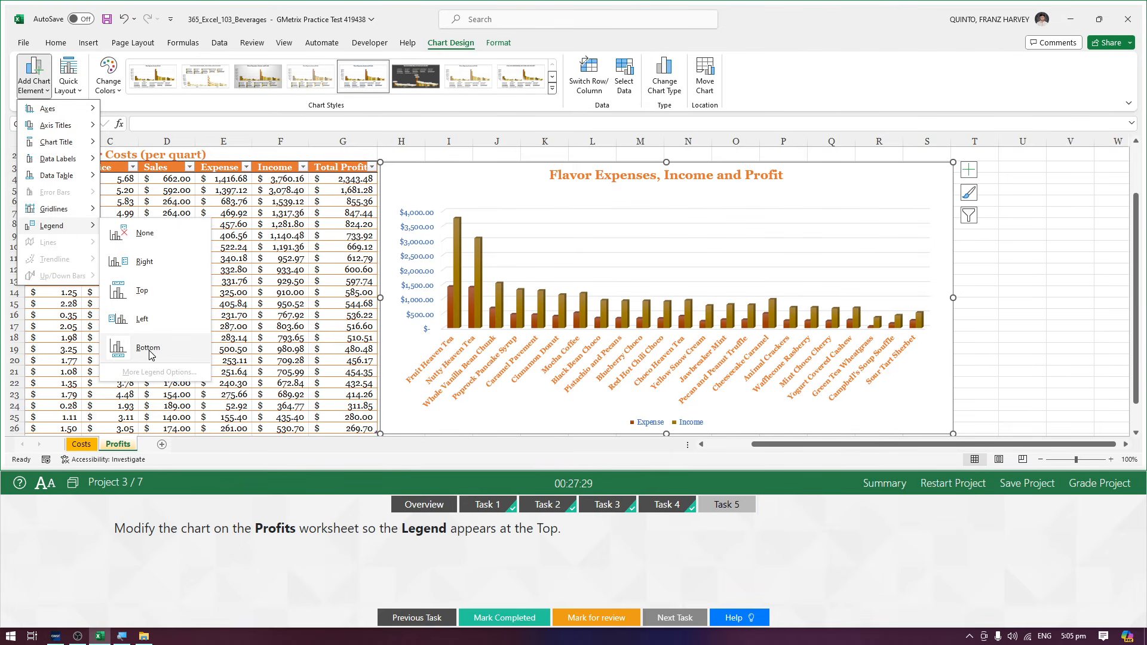
{"action": "left_click", "coordinate": [160, 298]}
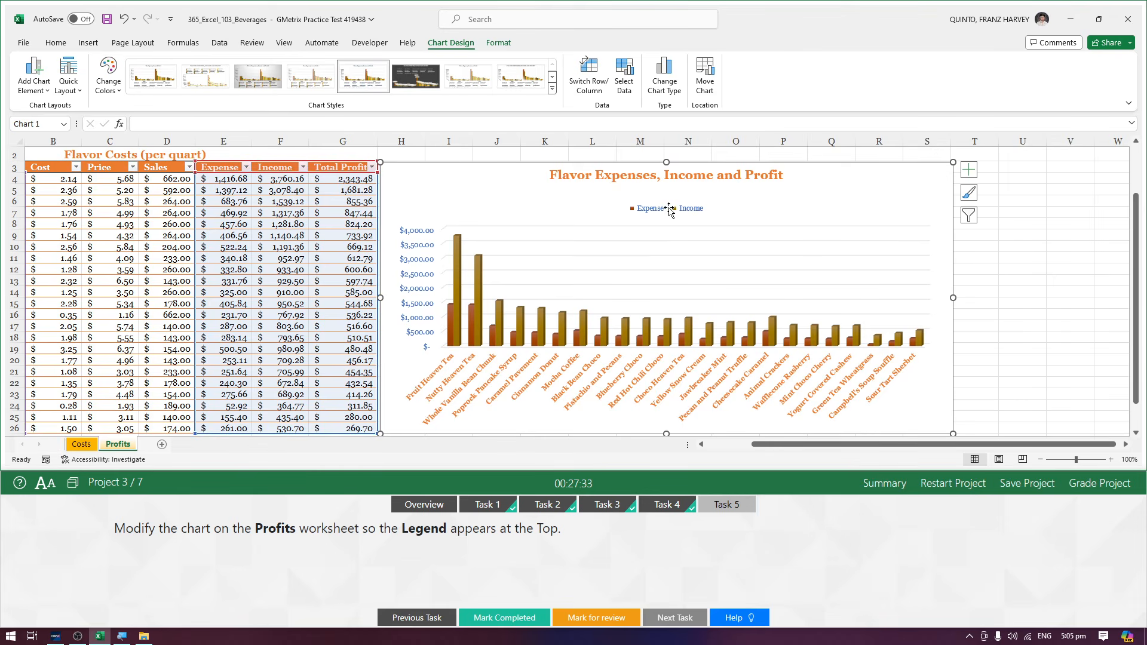
{"action": "left_click", "coordinate": [531, 621]}
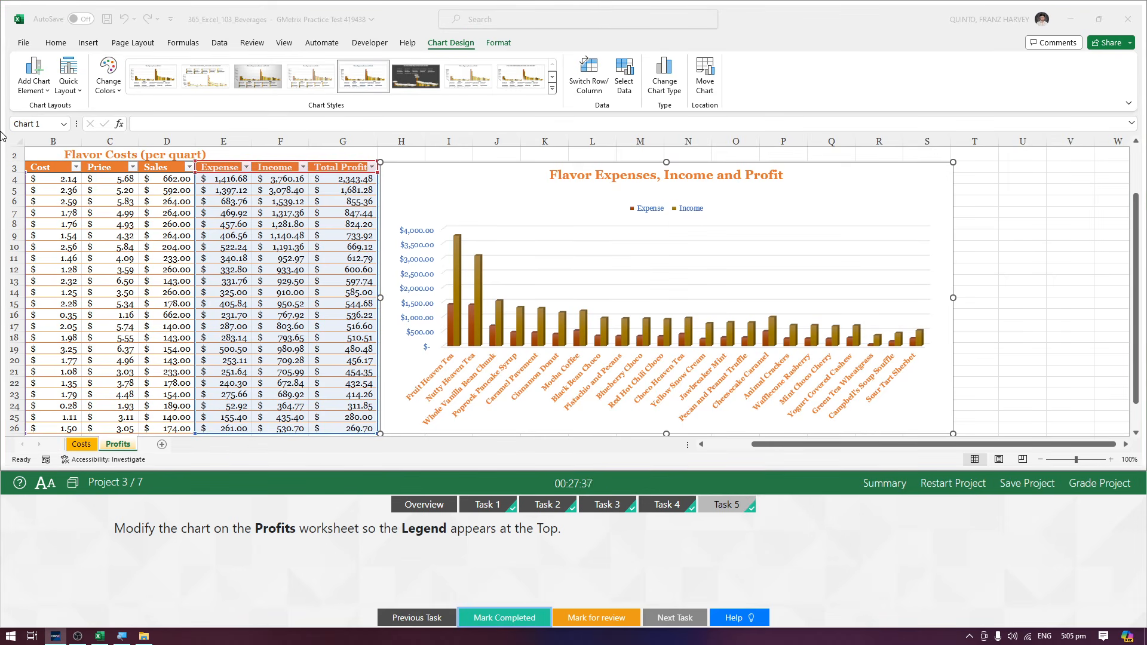
{"action": "left_click", "coordinate": [37, 96]}
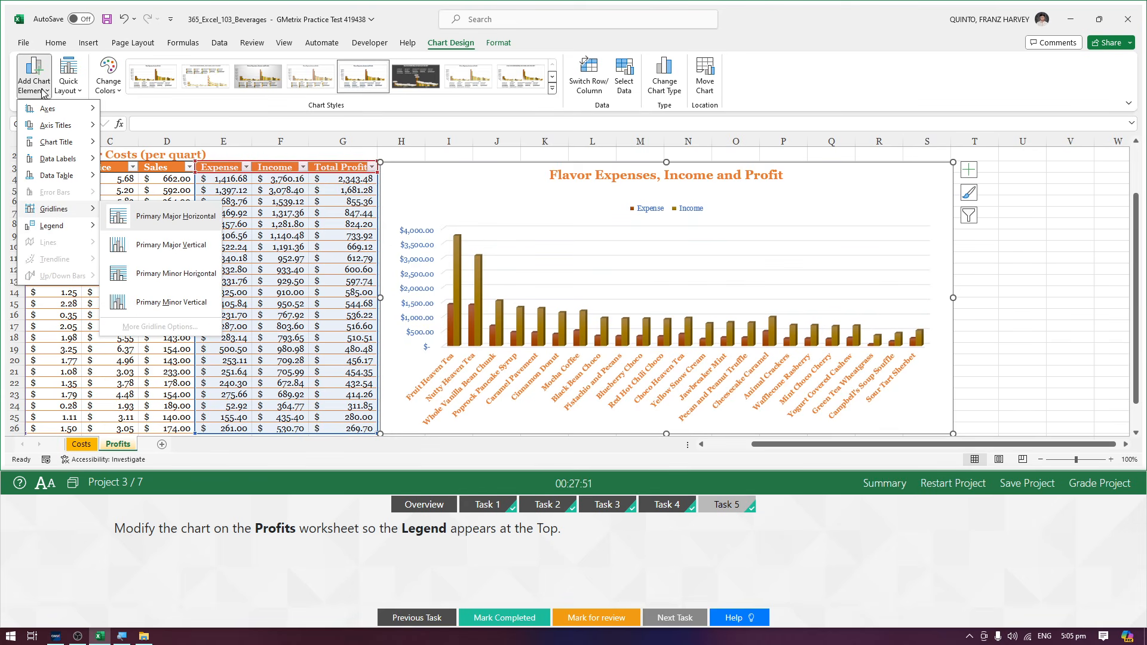
{"action": "left_click", "coordinate": [931, 169]}
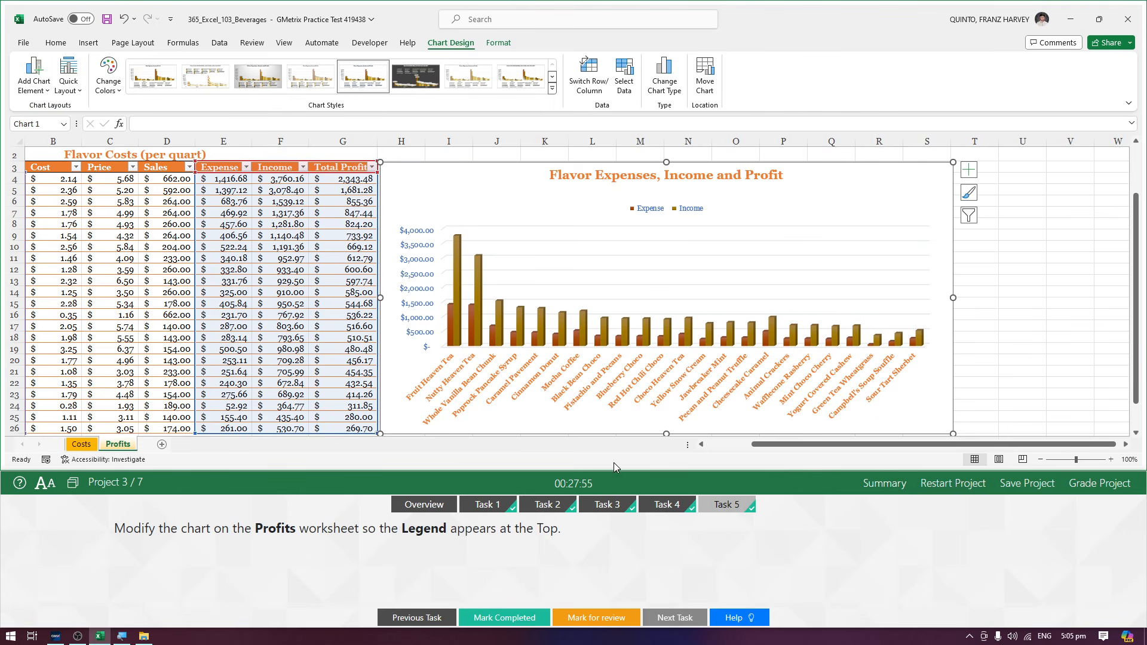
Grade Project 3 and continue from the feedback to the next project
{"action": "left_click", "coordinate": [1094, 487]}
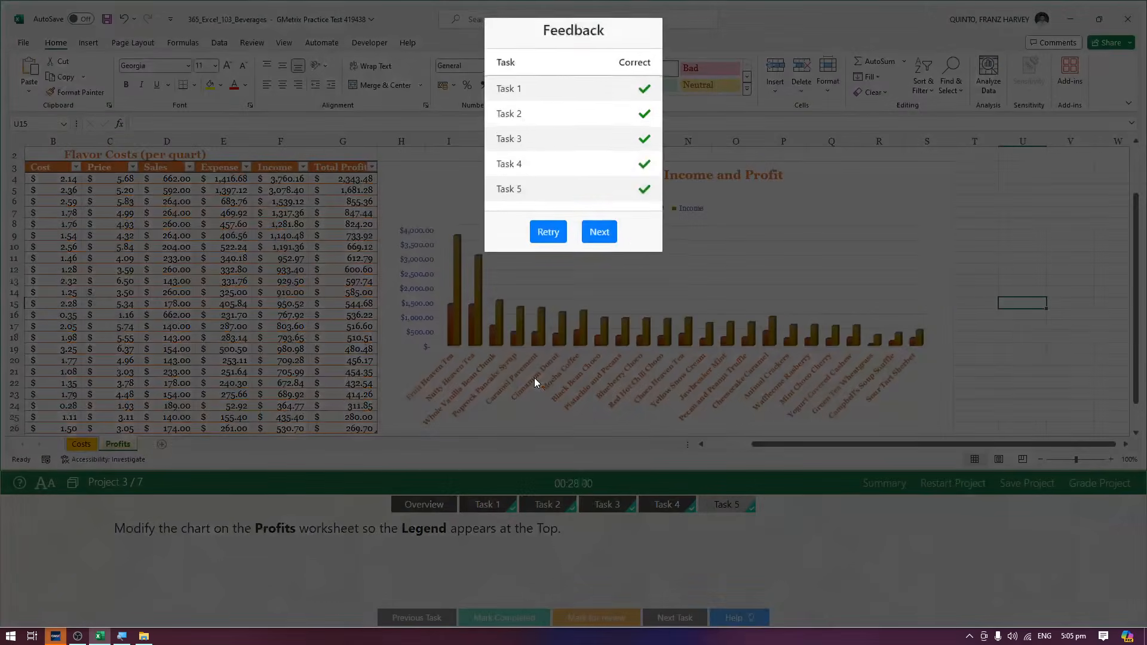
{"action": "left_click", "coordinate": [599, 236]}
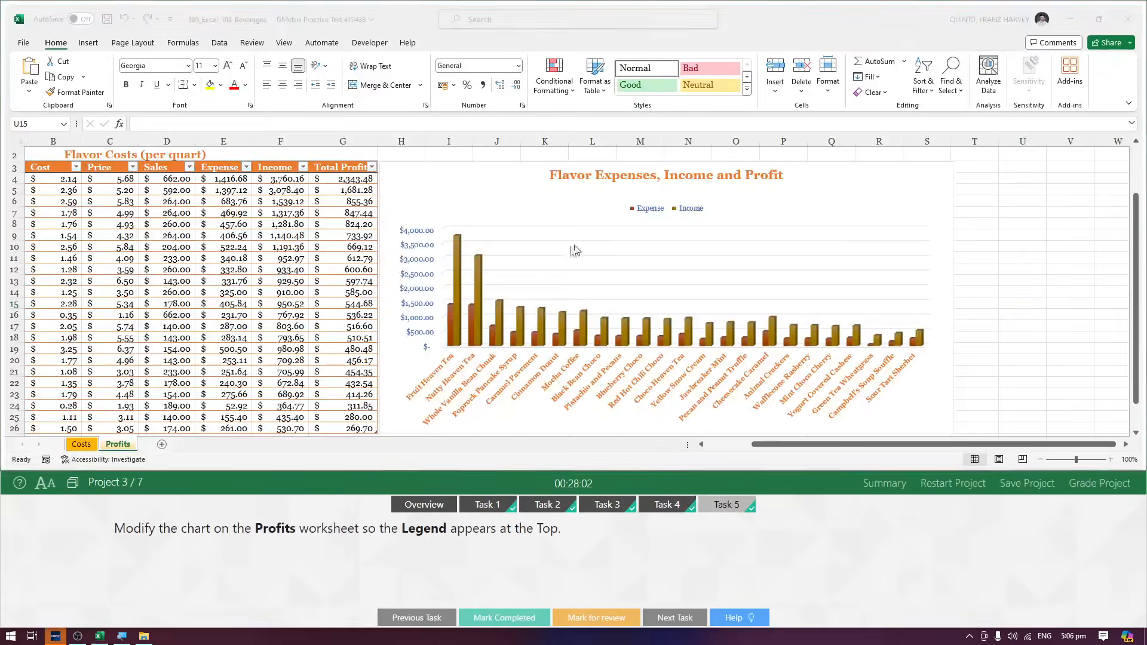